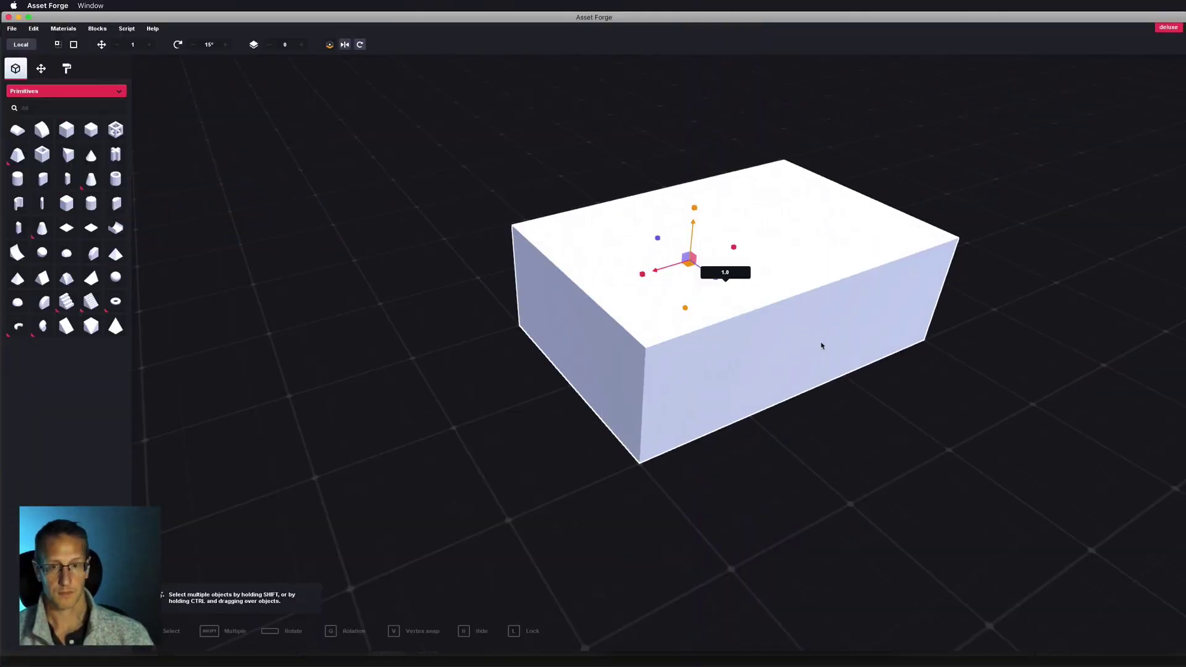
# Open the block collection list to pick a primitive cube.
pyautogui.click(38, 91)
# Place a red Buildings block on the slab and a duplicate set back to the right.
pyautogui.scroll(2, 37, 123)
pyautogui.click(25, 105)
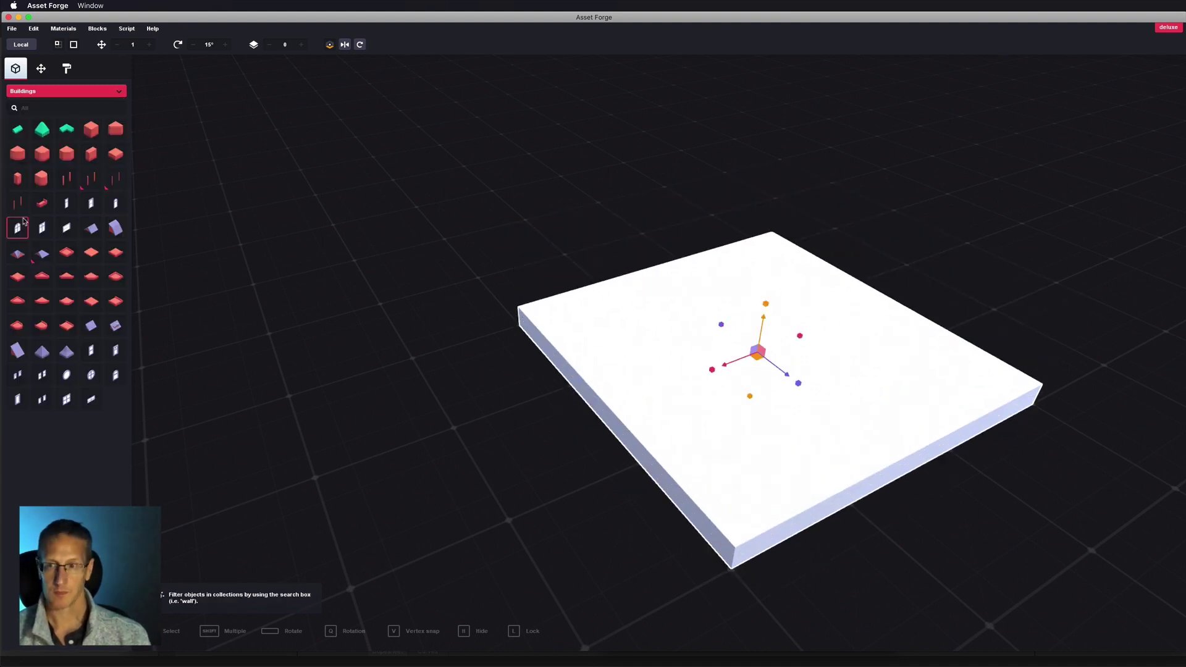
pyautogui.click(88, 128)
pyautogui.hotkey('ctrl', 'd')
pyautogui.moveTo(692, 185); pyautogui.dragTo(876, 303)
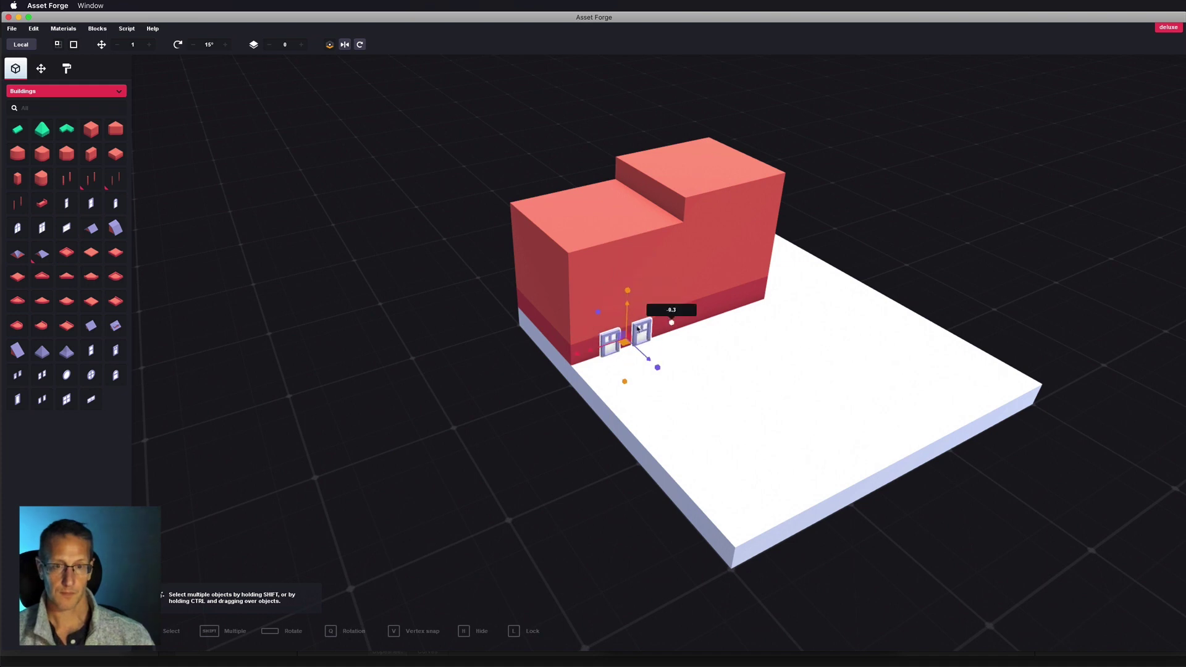
# Add two tall windows on the red wall and a wooden staircase against the building.
pyautogui.moveTo(90, 404); pyautogui.dragTo(695, 245)
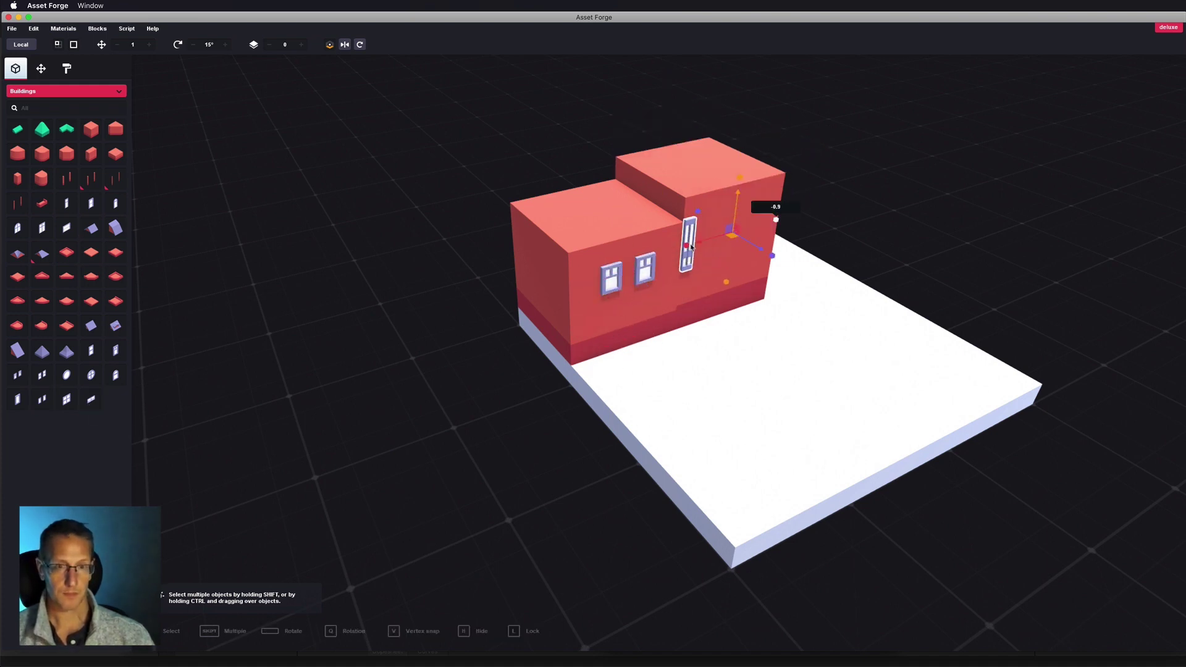
pyautogui.hotkey('ctrl', 'd')
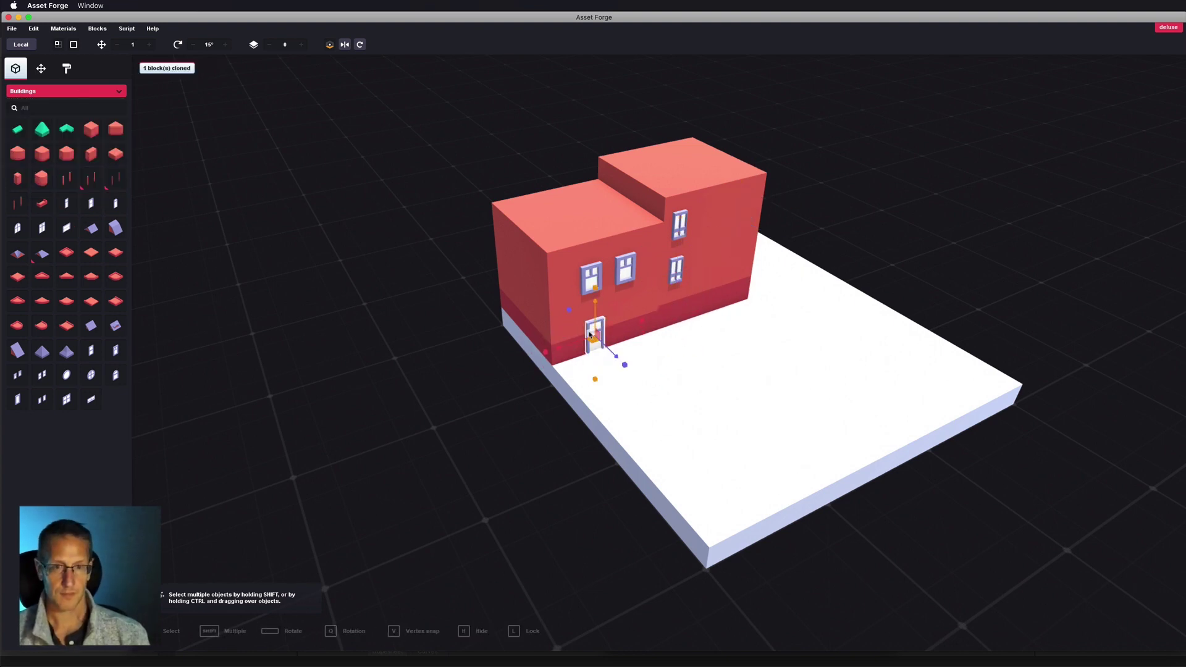
pyautogui.scroll(-1, 34, 93)
pyautogui.moveTo(42, 301); pyautogui.dragTo(741, 271)
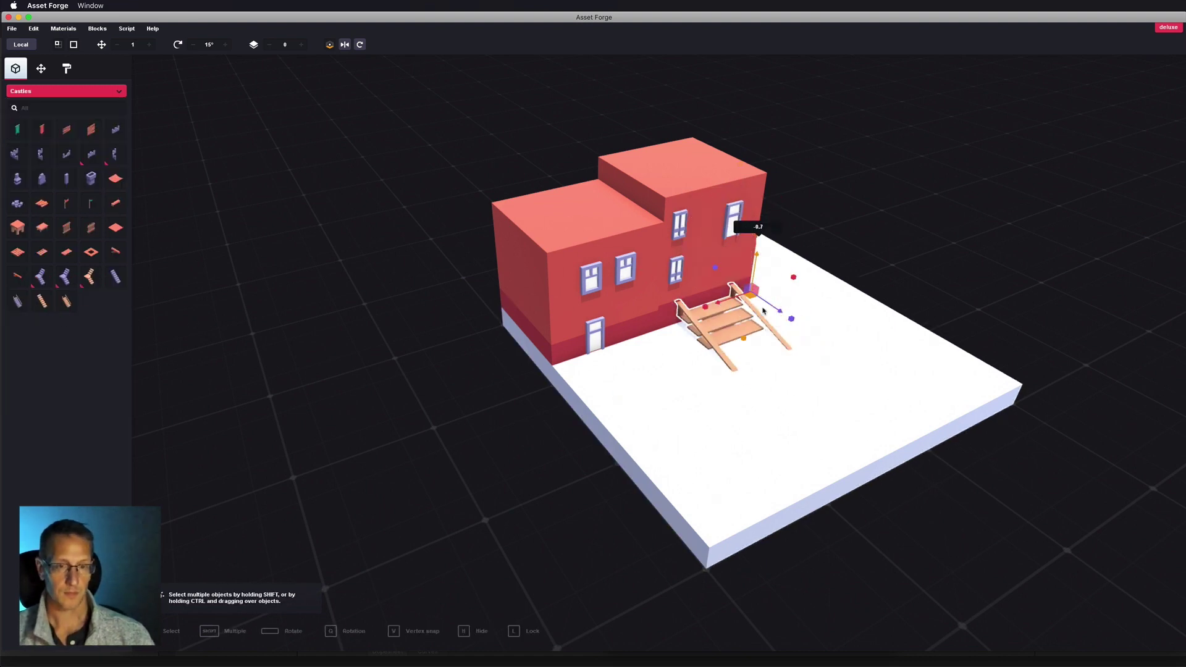
# Slope the staircase against the wall, slide it left, and add a plank landing on top.
pyautogui.click(360, 45)
pyautogui.click(119, 45)
pyautogui.moveTo(681, 281); pyautogui.dragTo(673, 279)
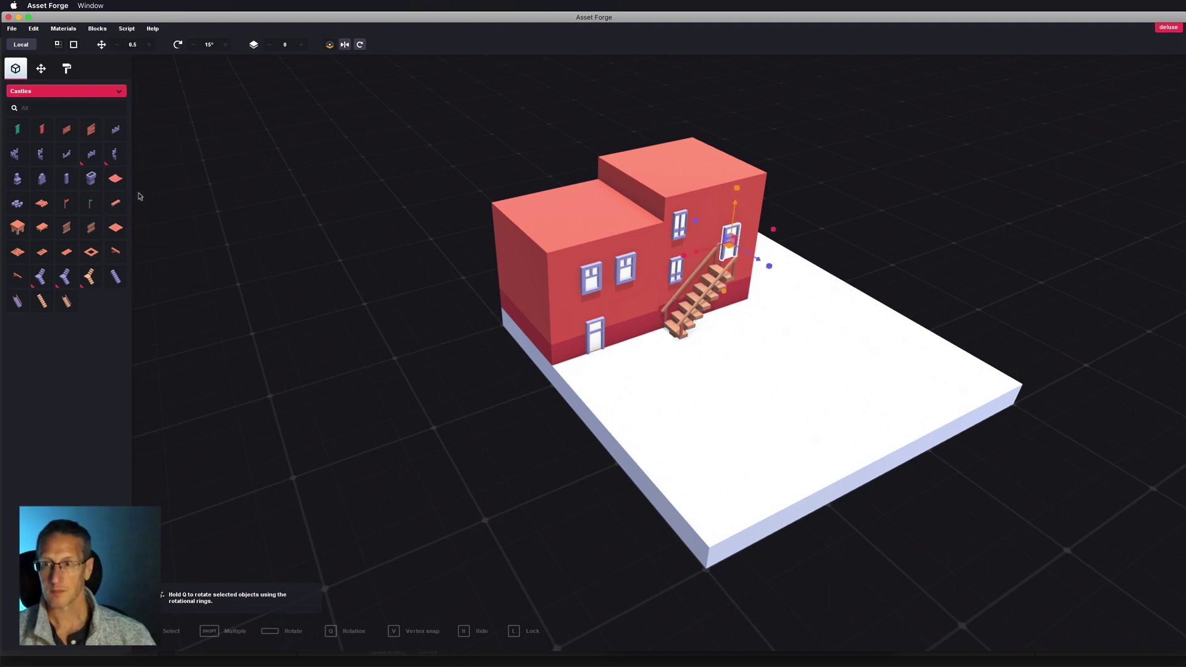
pyautogui.moveTo(41, 251); pyautogui.dragTo(675, 240)
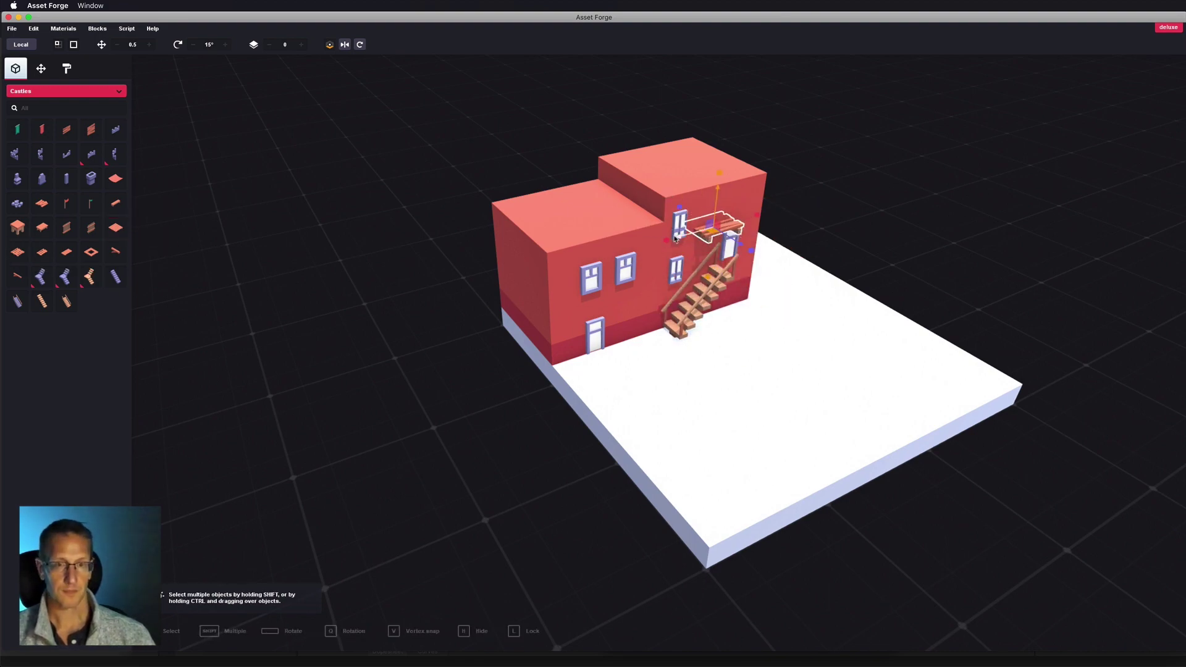
pyautogui.scroll(5, 821, 270)
pyautogui.scroll(-5, 939, 225)
pyautogui.moveTo(672, 260); pyautogui.dragTo(888, 238, button='right')
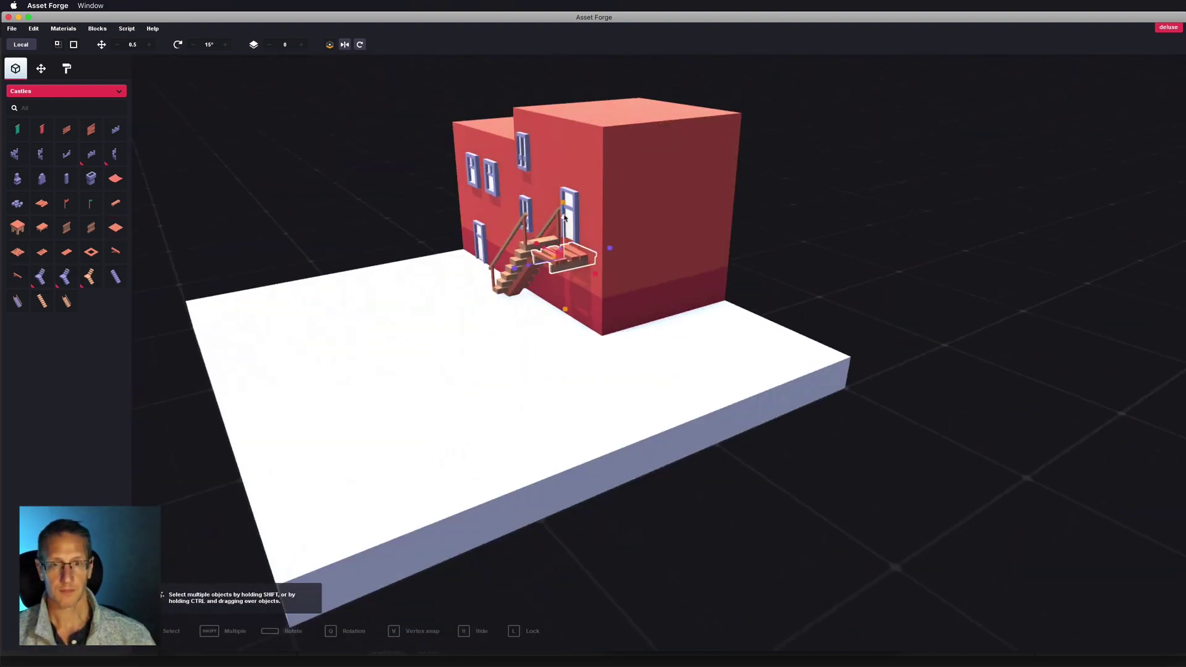
pyautogui.scroll(2, 888, 238)
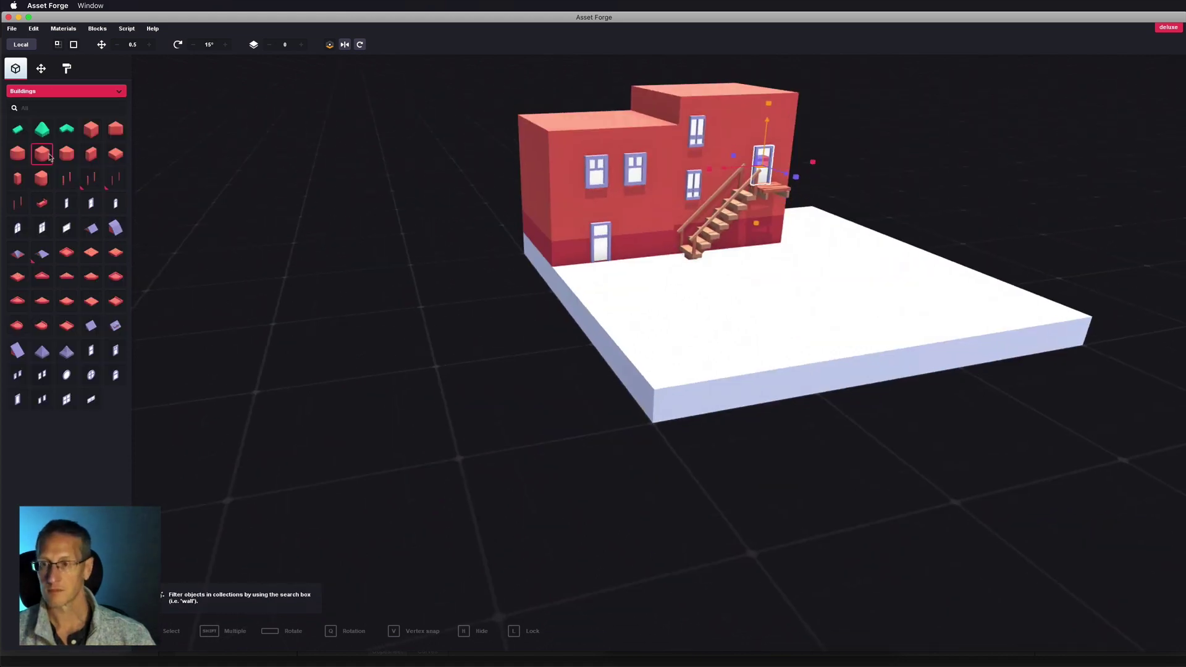
# Set a flat white Primitives slab on the left roof with a dark vent in its hollow.
pyautogui.click(66, 91)
pyautogui.click(74, 141)
pyautogui.moveTo(81, 162); pyautogui.dragTo(553, 194)
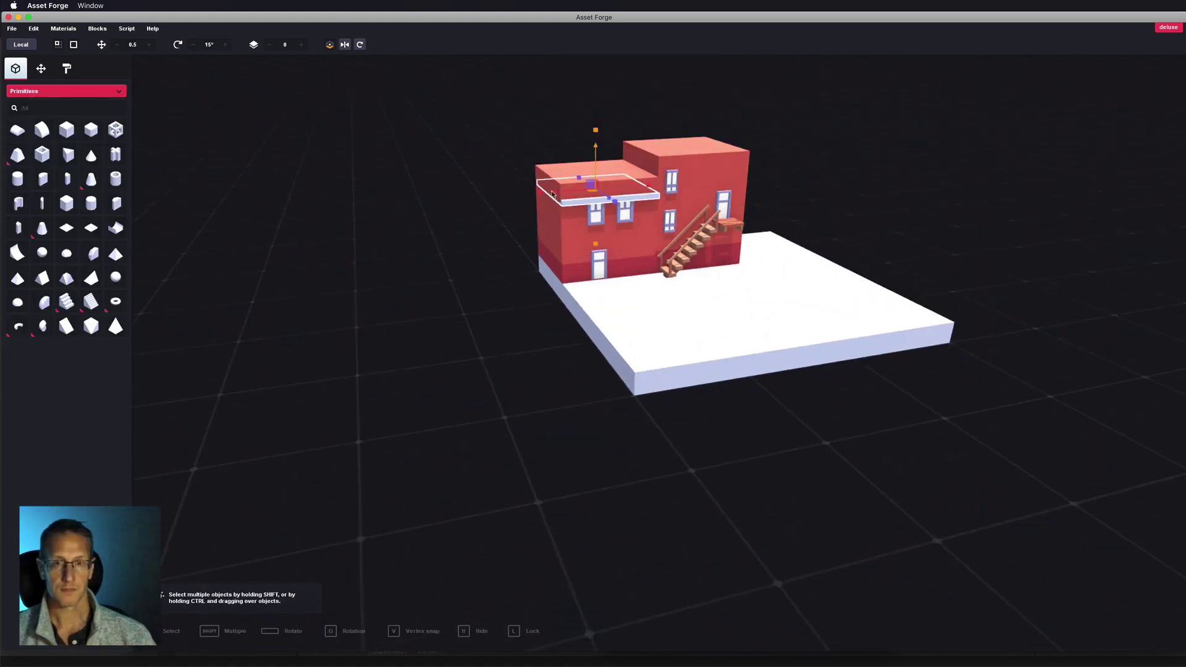
pyautogui.moveTo(596, 148); pyautogui.dragTo(596, 92)
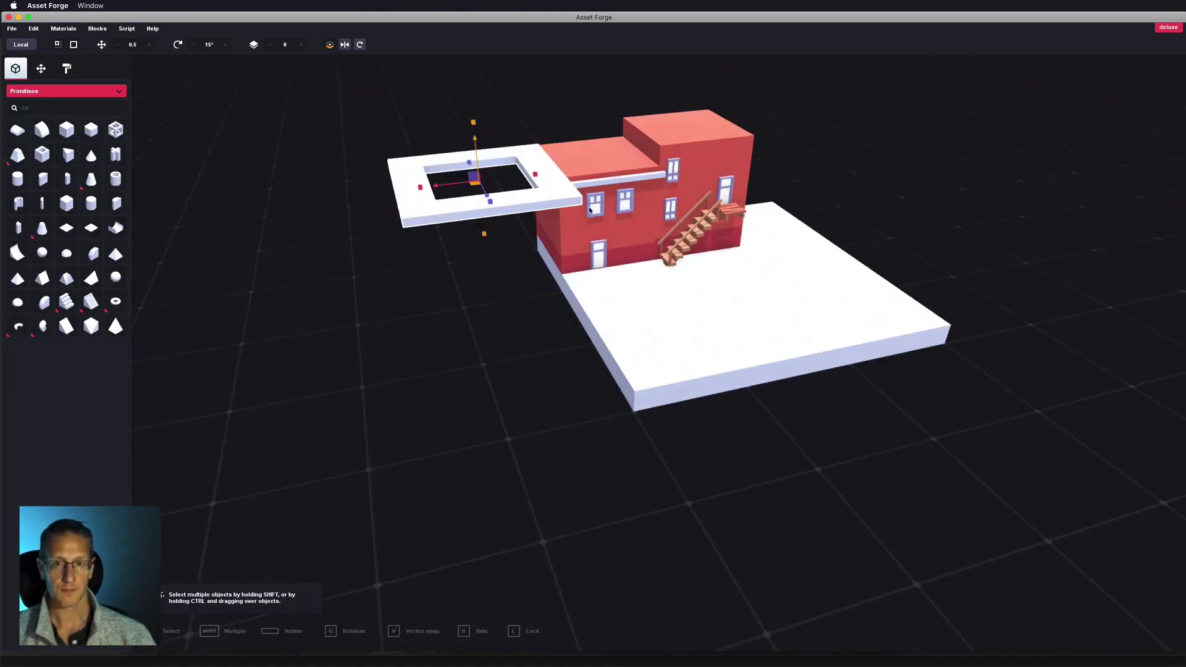
pyautogui.moveTo(556, 185); pyautogui.dragTo(645, 85, button='right')
pyautogui.moveTo(645, 85); pyautogui.dragTo(644, 158)
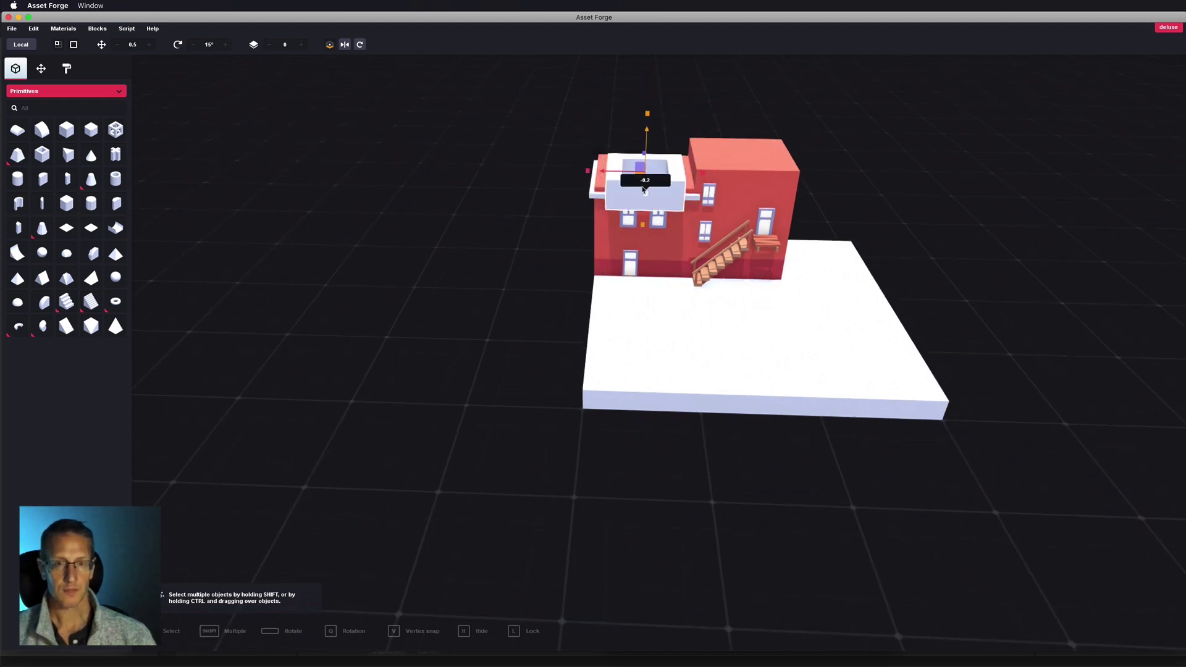
pyautogui.moveTo(644, 158); pyautogui.dragTo(485, 193, button='right')
pyautogui.moveTo(485, 194); pyautogui.dragTo(377, 235)
pyautogui.moveTo(371, 167)
pyautogui.mouseDown()
pyautogui.moveTo(445, 198)
pyautogui.moveTo(444, 228)
pyautogui.mouseUp()
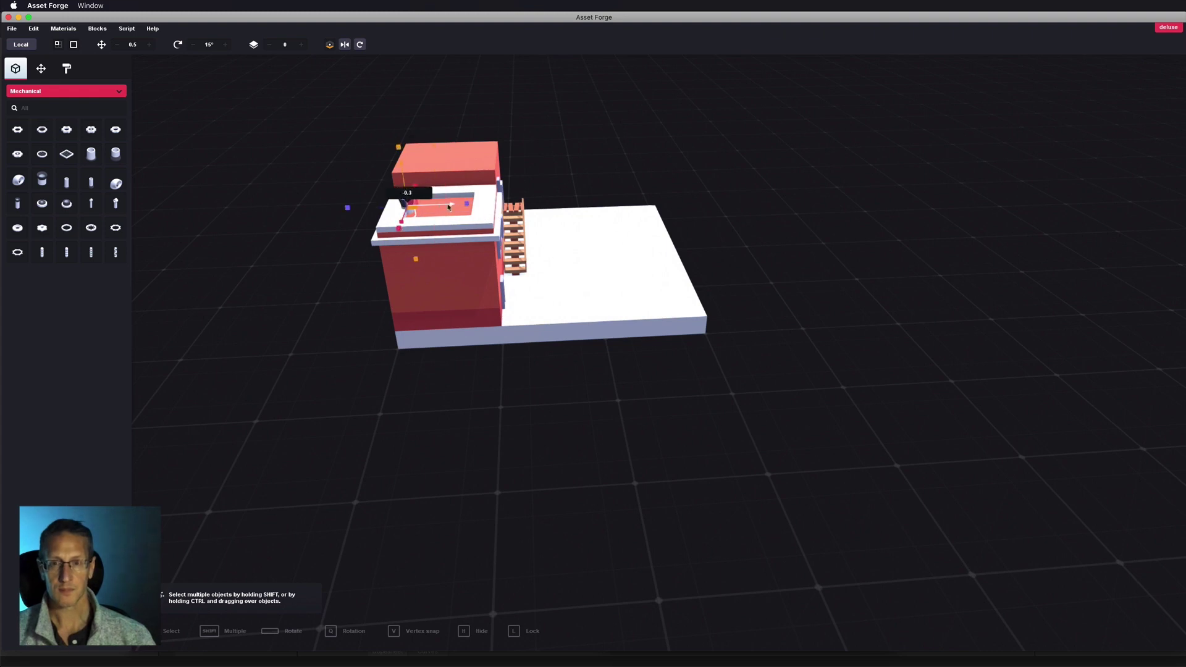
# Place a stacked cylinder column on the left corner and shrink a cylinder into a drainpipe.
pyautogui.click(66, 91)
pyautogui.click(25, 182)
pyautogui.click(390, 295)
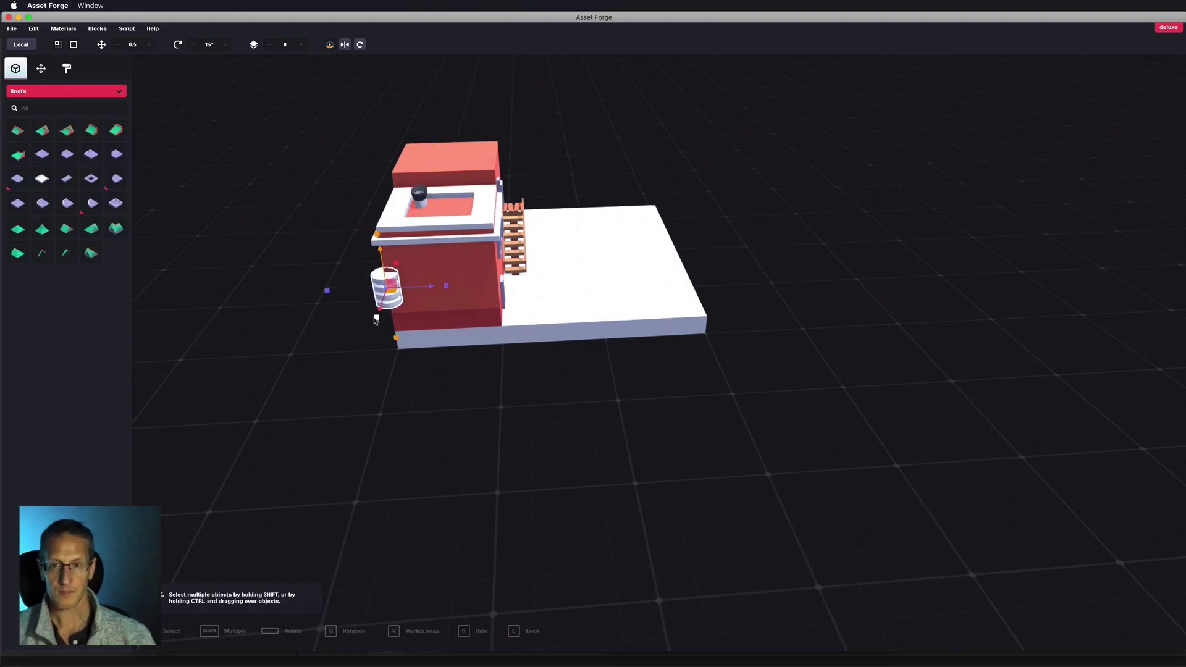
pyautogui.scroll(5, 375, 317)
pyautogui.scroll(-3, 383, 431)
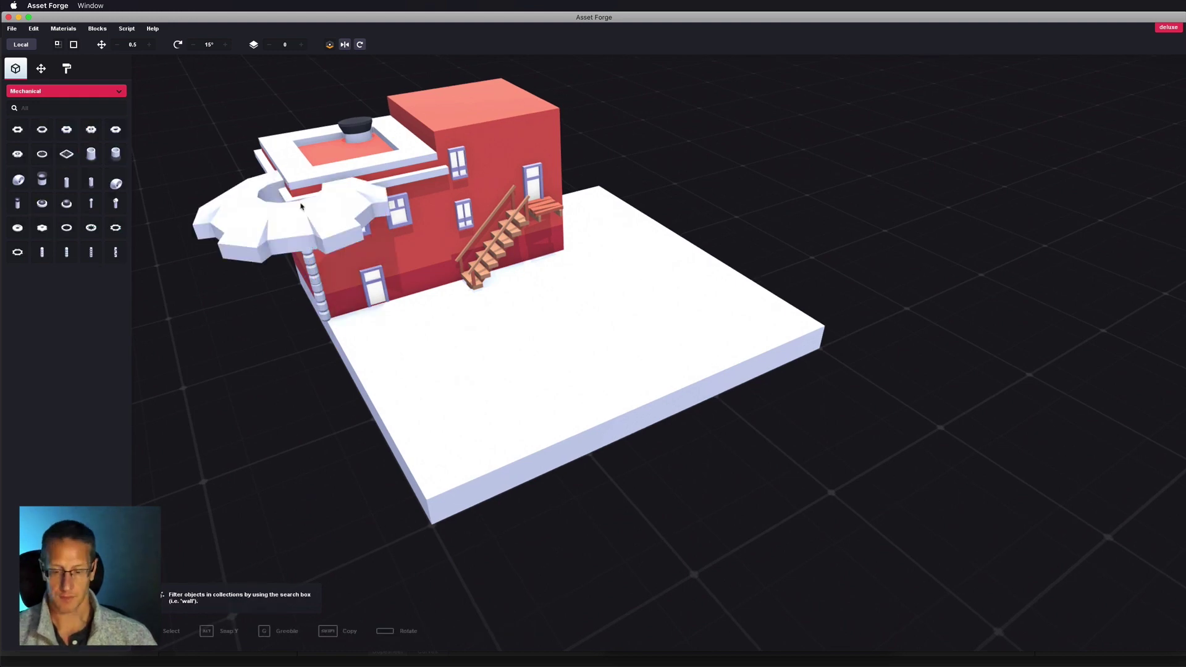
pyautogui.moveTo(402, 258); pyautogui.dragTo(449, 328)
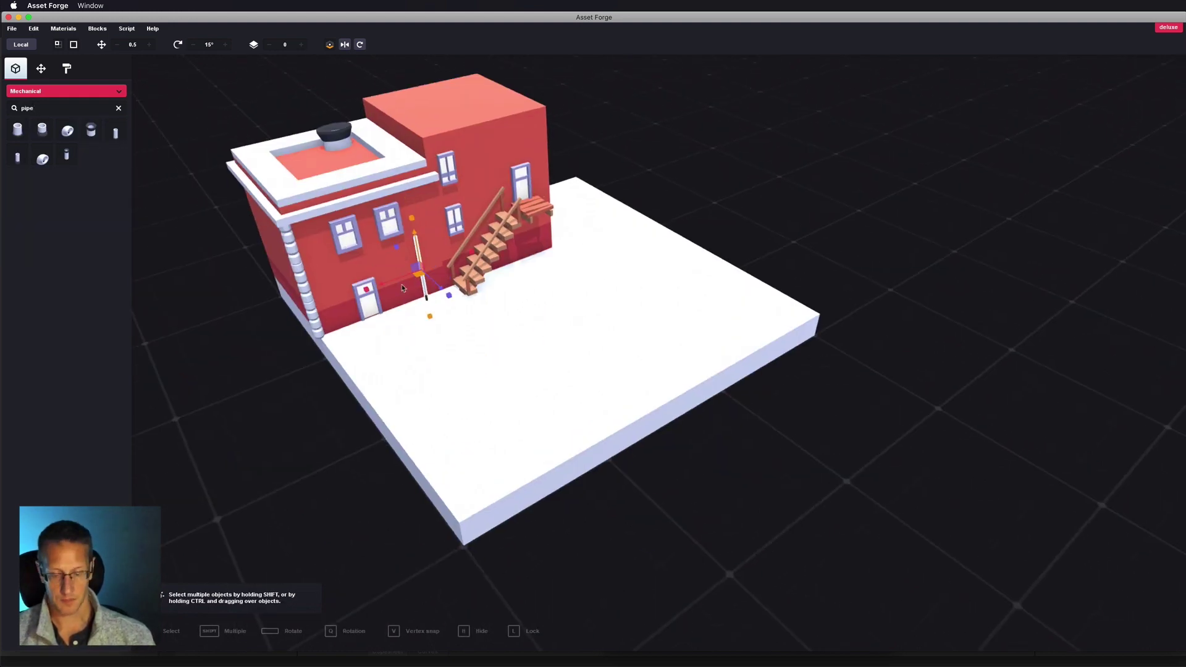
# Add a wooden railing from the Walls collection by the stair landing.
pyautogui.click(91, 375)
pyautogui.click(463, 311)
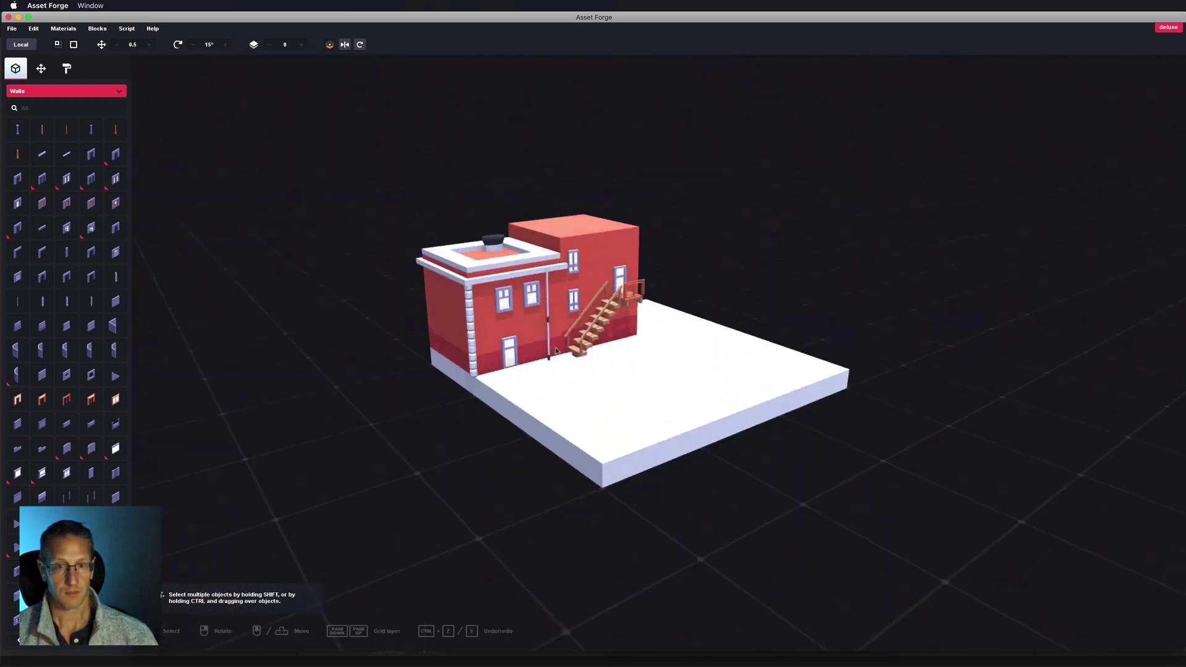
pyautogui.click(66, 91)
# Switch to Primitives and orbit close to the taller block's roof for the white roof cap.
pyautogui.click(315, 321)
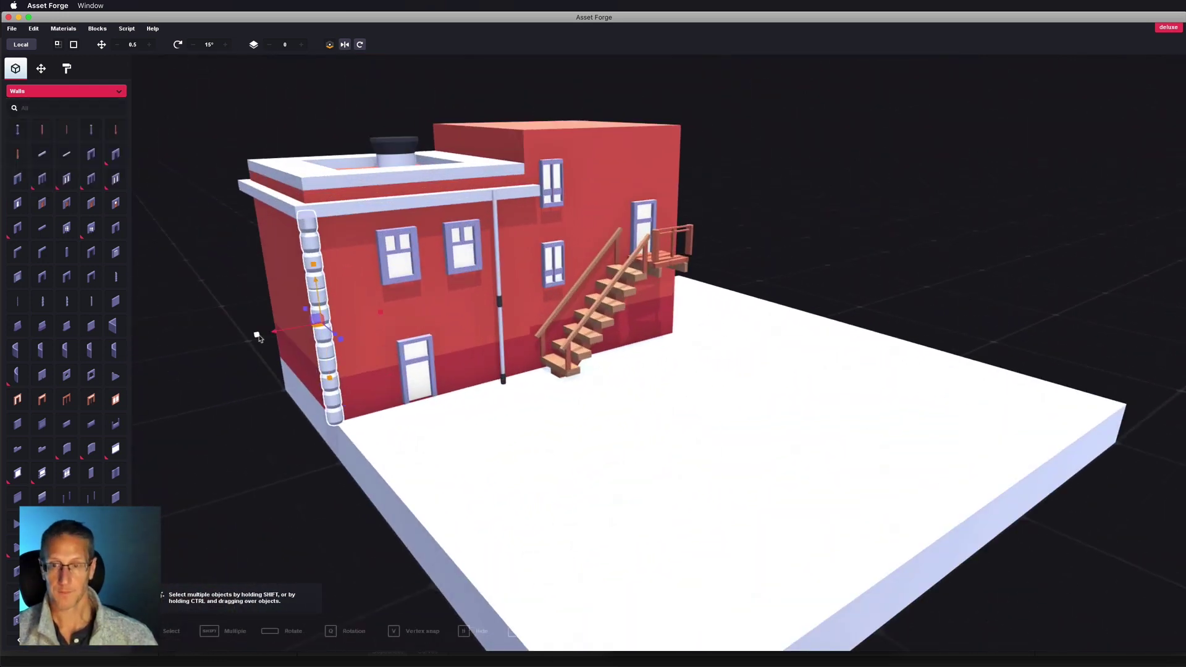
pyautogui.press('Escape')
pyautogui.click(66, 91)
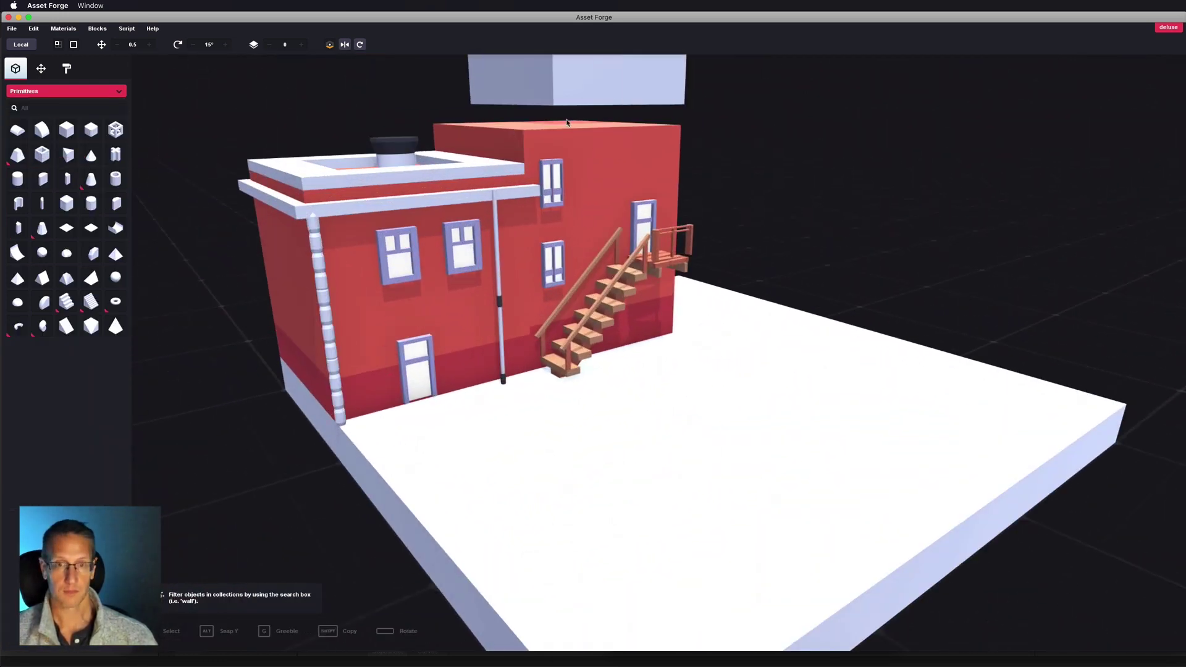
pyautogui.scroll(-5, 569, 317)
pyautogui.moveTo(569, 316); pyautogui.dragTo(562, 215, button='right')
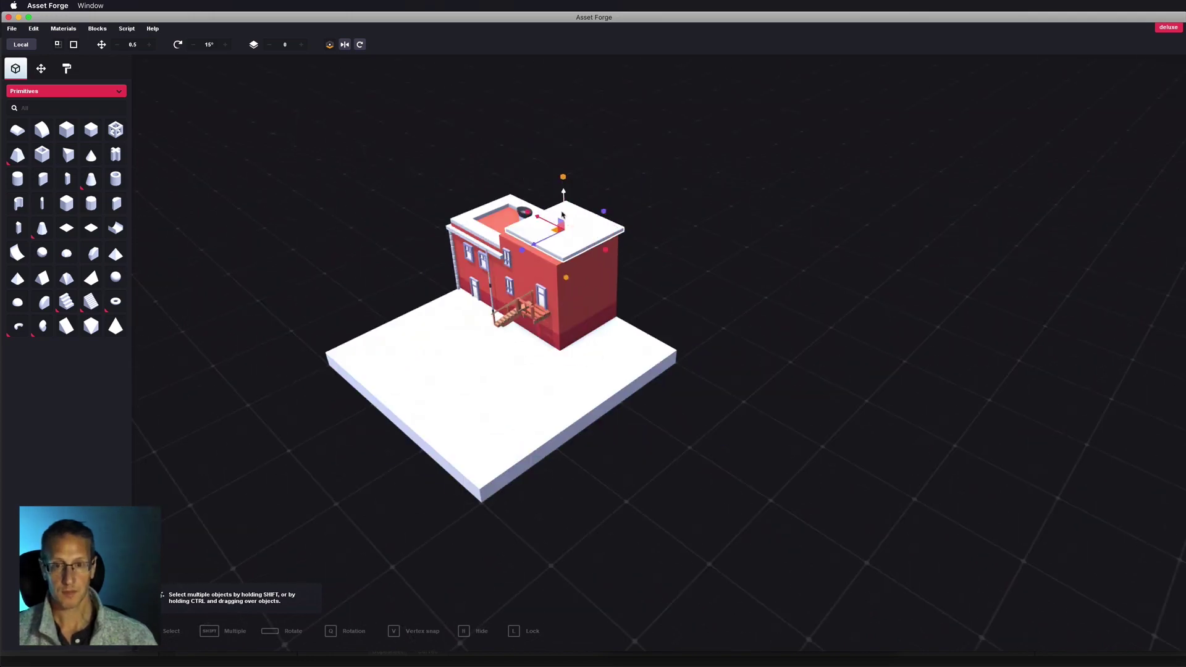
pyautogui.moveTo(598, 254); pyautogui.dragTo(574, 298, button='right')
pyautogui.scroll(5, 574, 298)
pyautogui.scroll(-5, 575, 298)
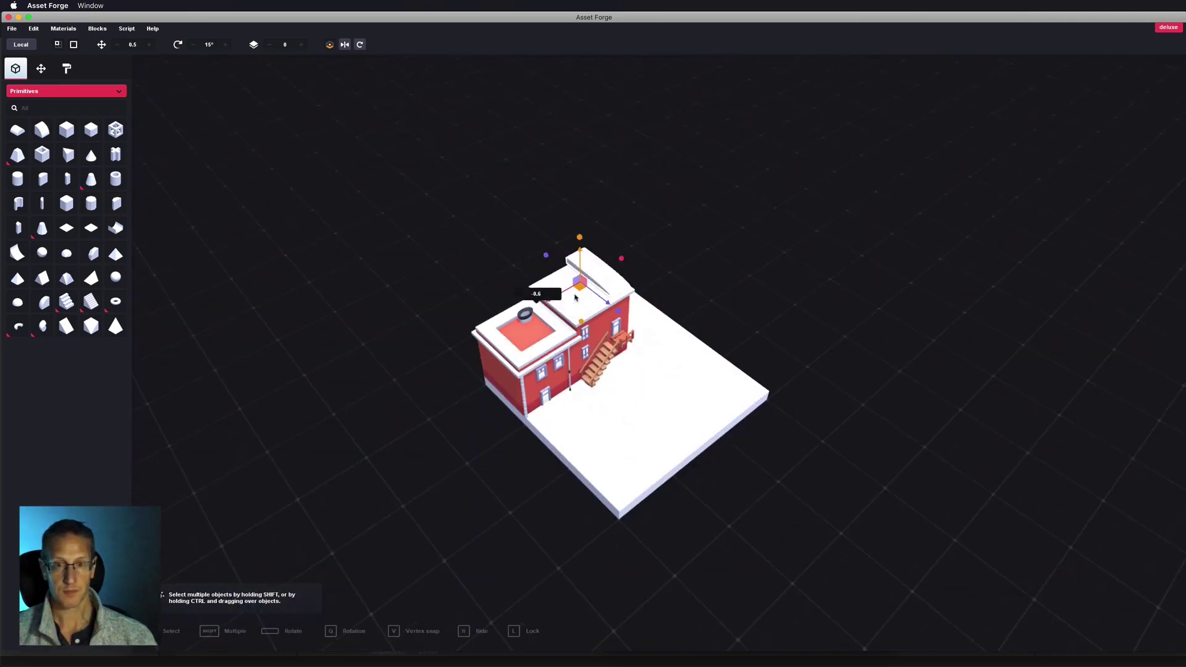
pyautogui.moveTo(610, 246); pyautogui.dragTo(433, 222, button='right')
pyautogui.scroll(5, 398, 206)
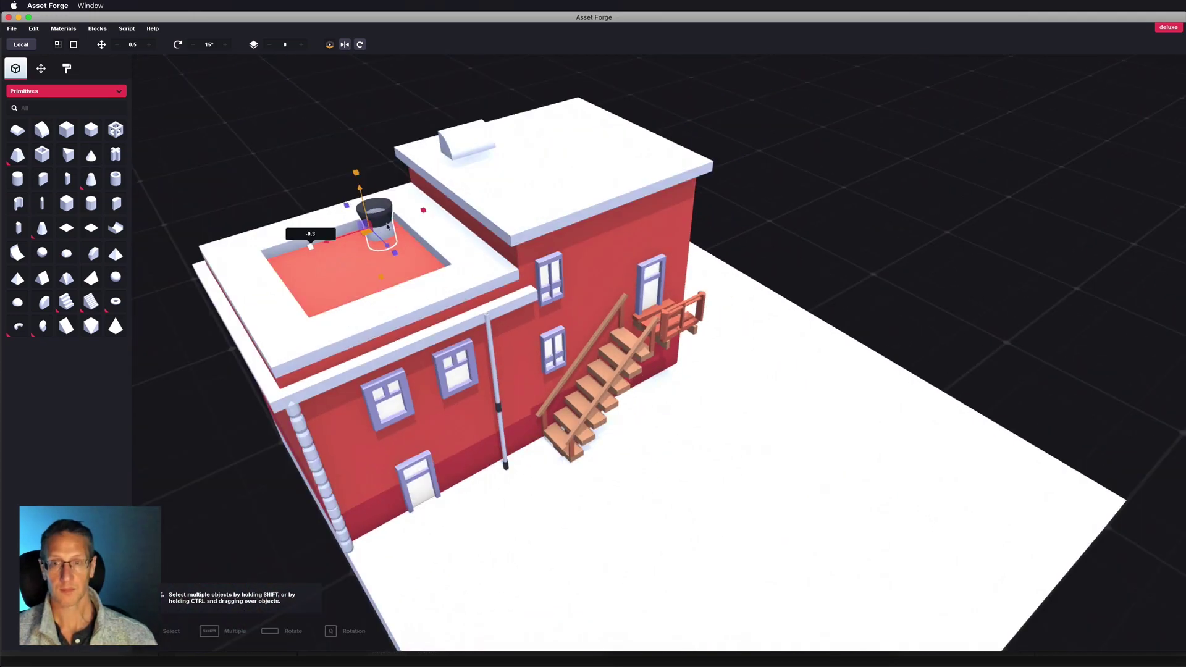
# Browse the Mechanical collection for the rooftop vent and grate_square pieces.
pyautogui.click(66, 91)
pyautogui.click(67, 156)
pyautogui.scroll(-5, 574, 253)
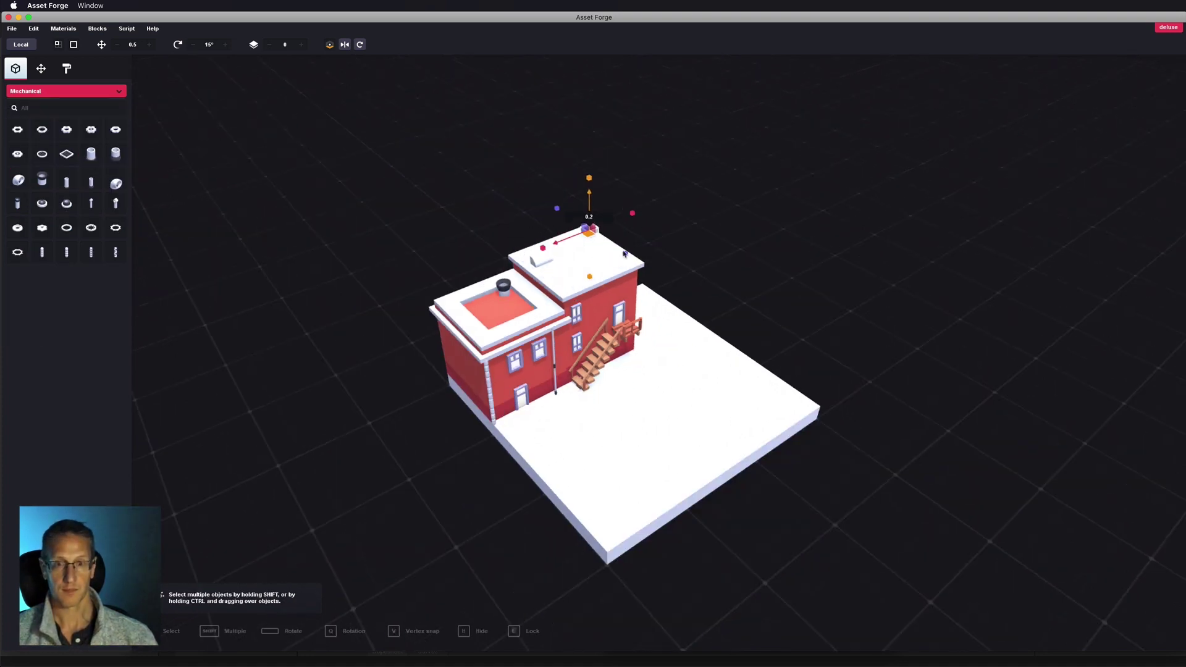
pyautogui.scroll(3, 623, 254)
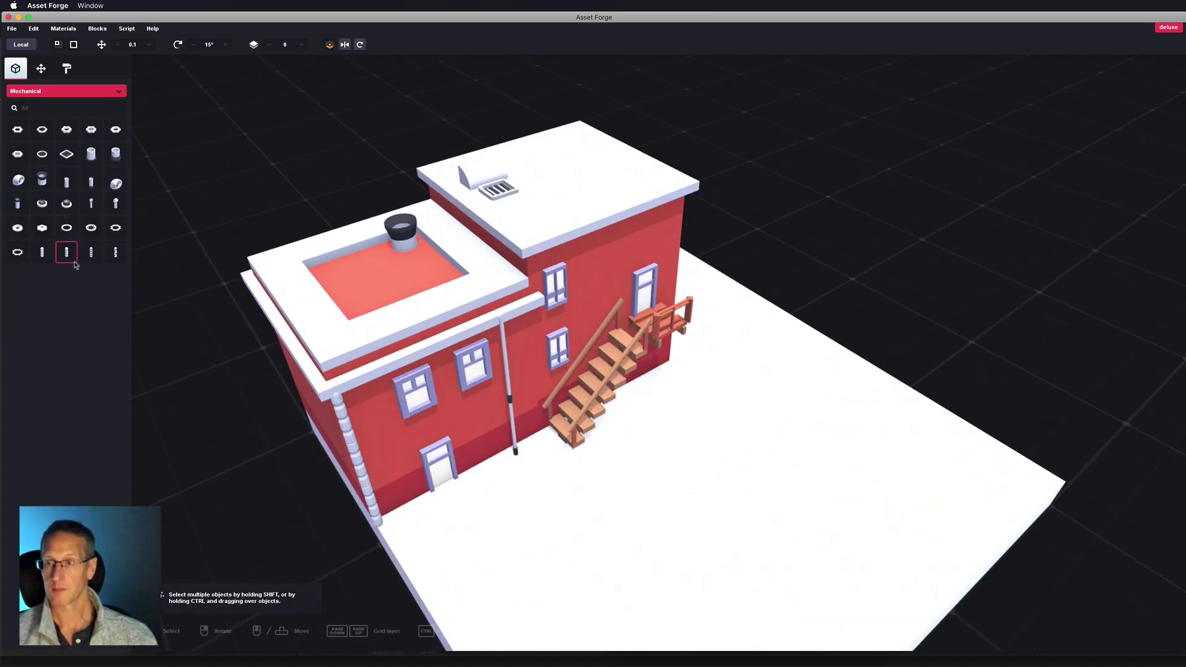
pyautogui.click(66, 91)
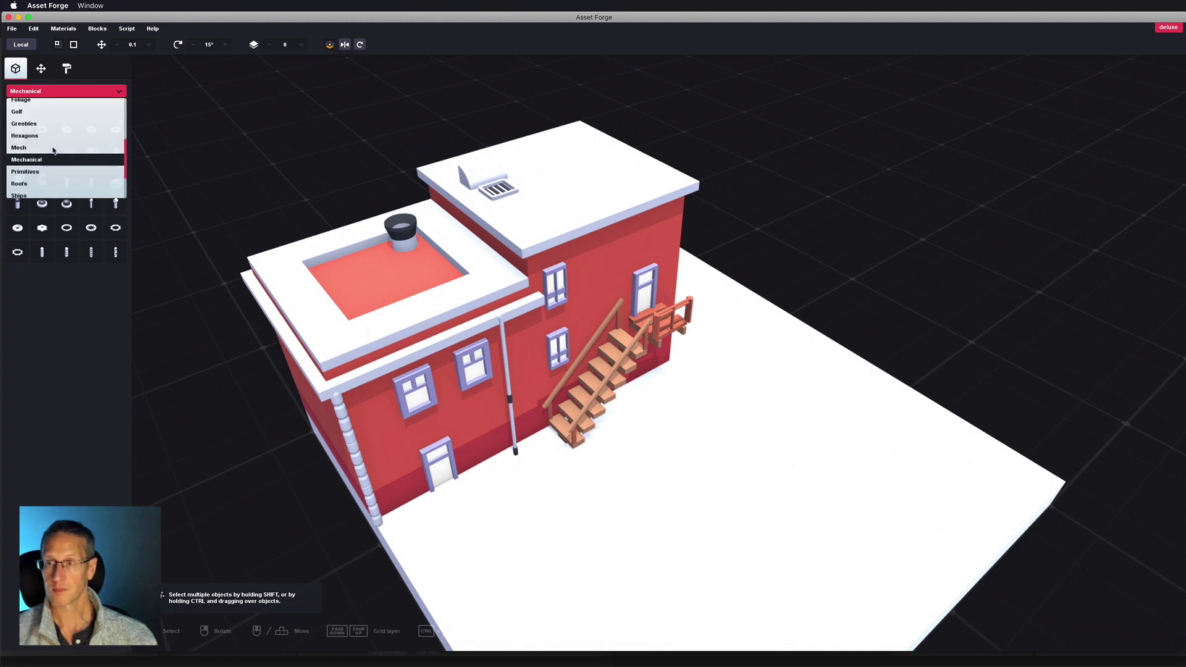
# Add a green Foliage cube canopy to form a blocky tree on the grass strip.
pyautogui.click(37, 157)
pyautogui.moveTo(863, 420); pyautogui.dragTo(740, 262, button='right')
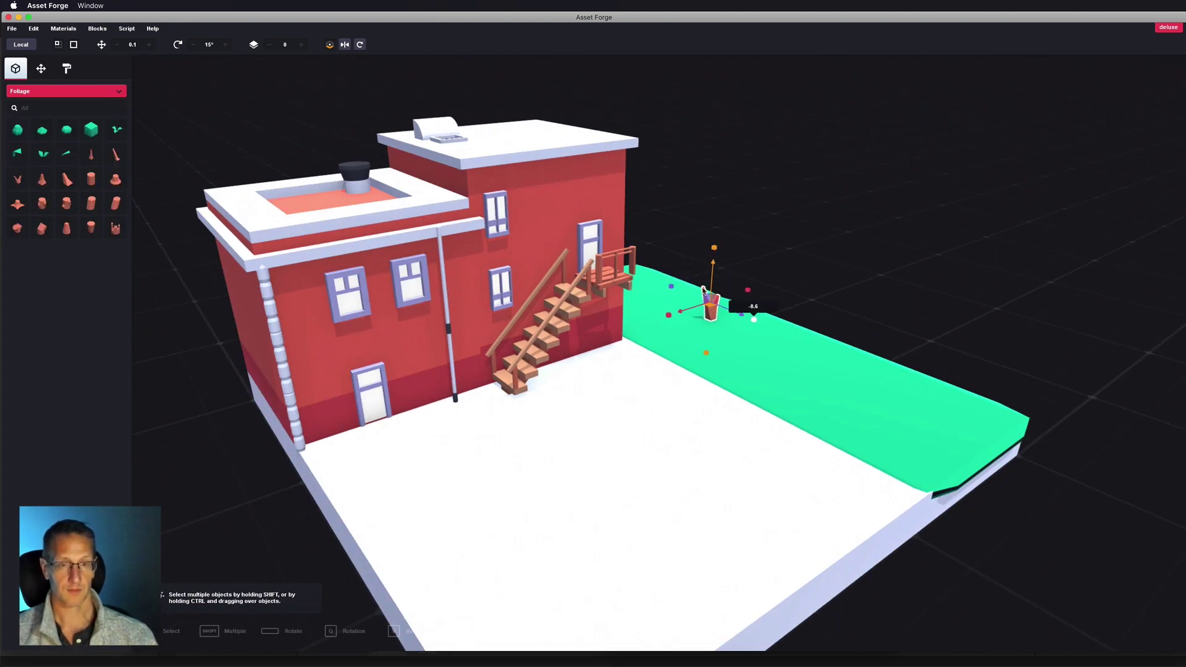
pyautogui.click(759, 244)
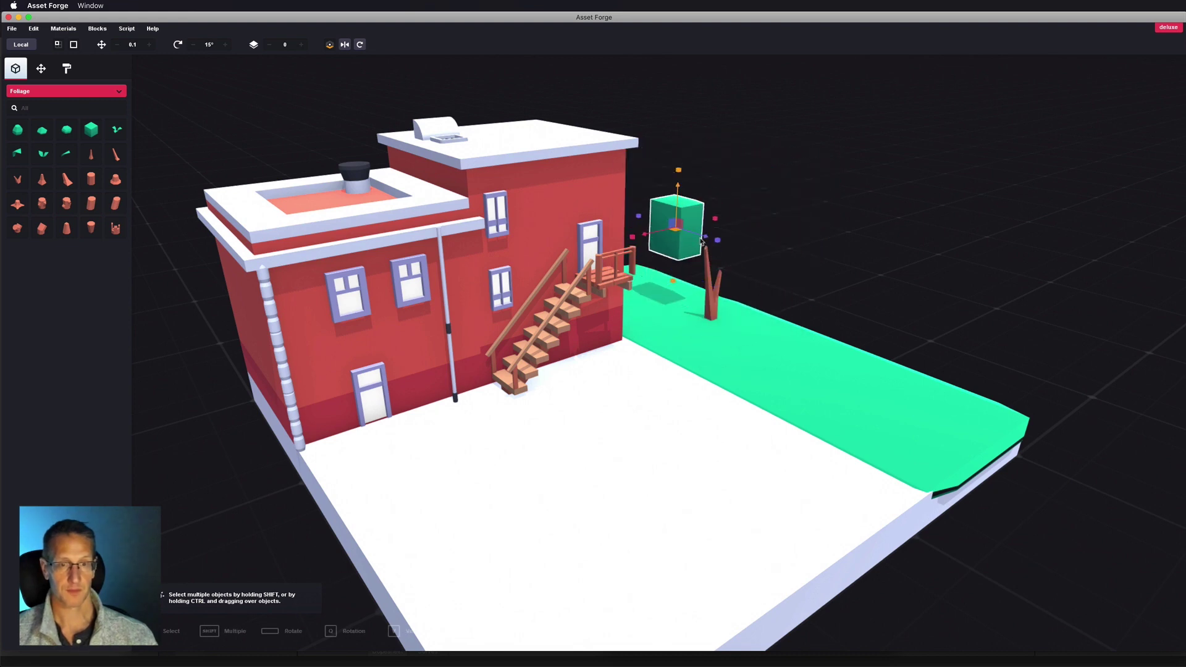
# Look through Greebles, then Primitives, for the flat parking-bay outline plane.
pyautogui.click(66, 91)
pyautogui.click(24, 163)
pyautogui.click(66, 91)
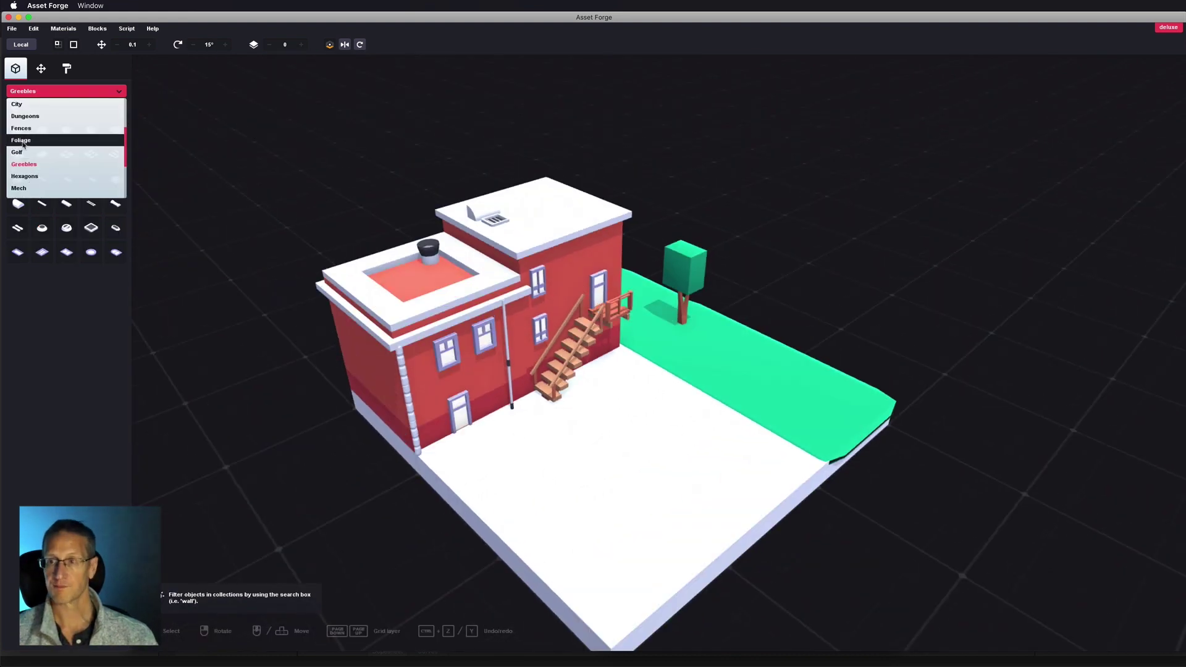
pyautogui.click(25, 173)
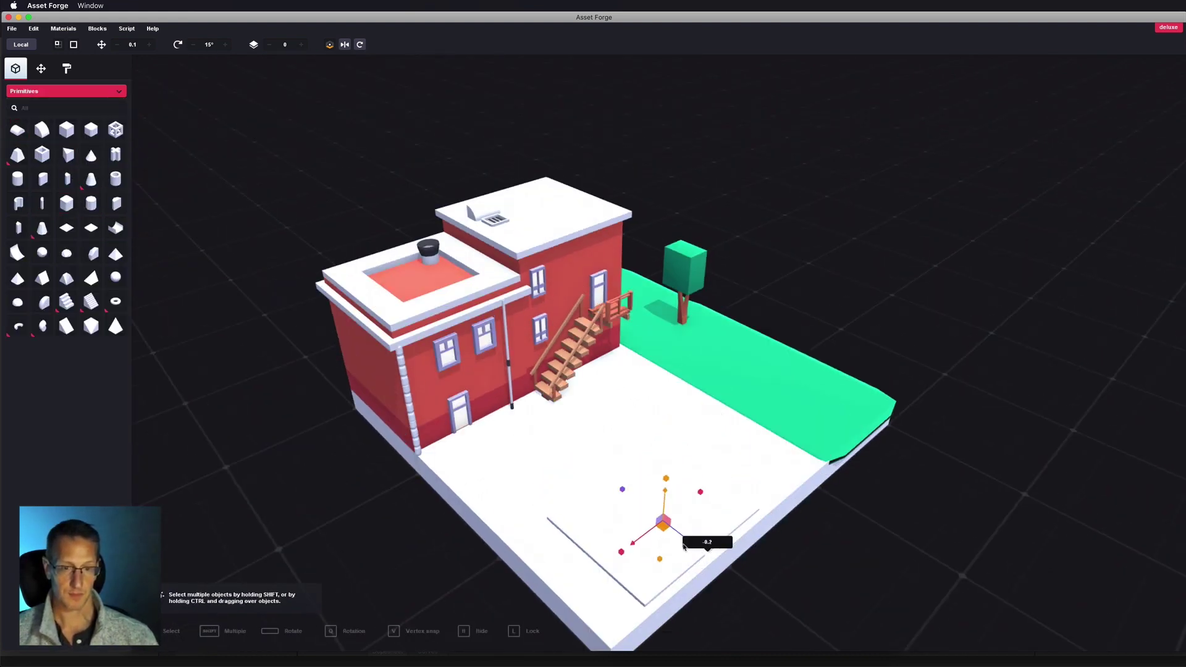
# Fix the second parking-bay outline, then place a flat green block found by searching 'ca'.
pyautogui.click(631, 512)
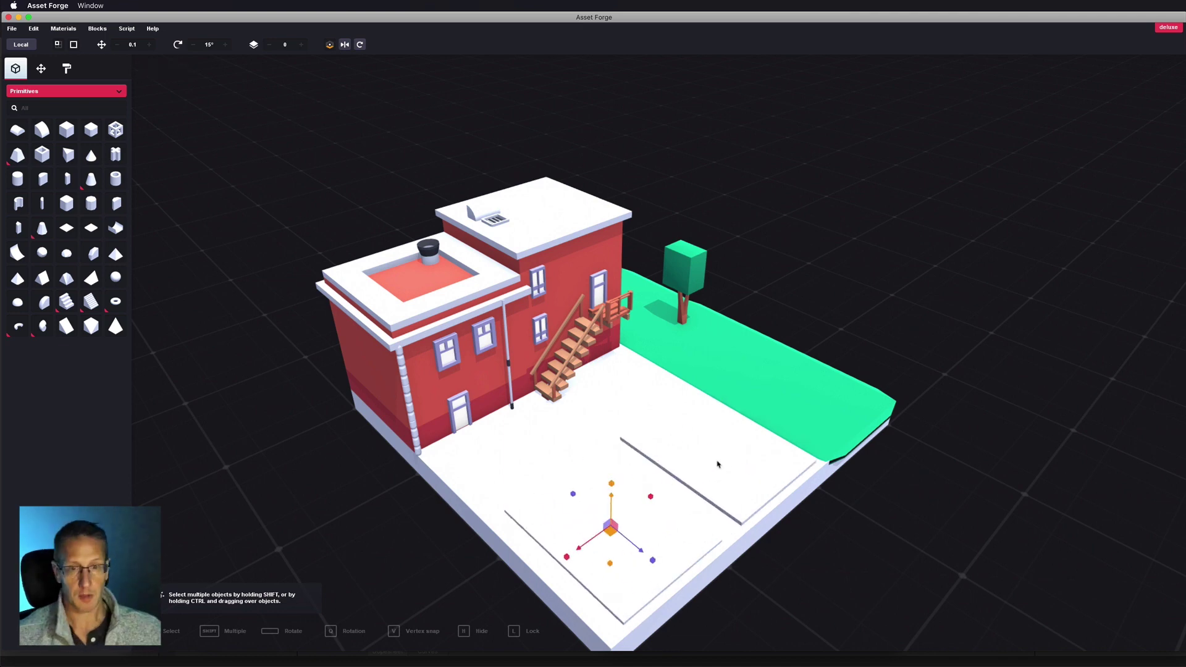
pyautogui.click(66, 91)
pyautogui.click(25, 106)
pyautogui.write('ca')
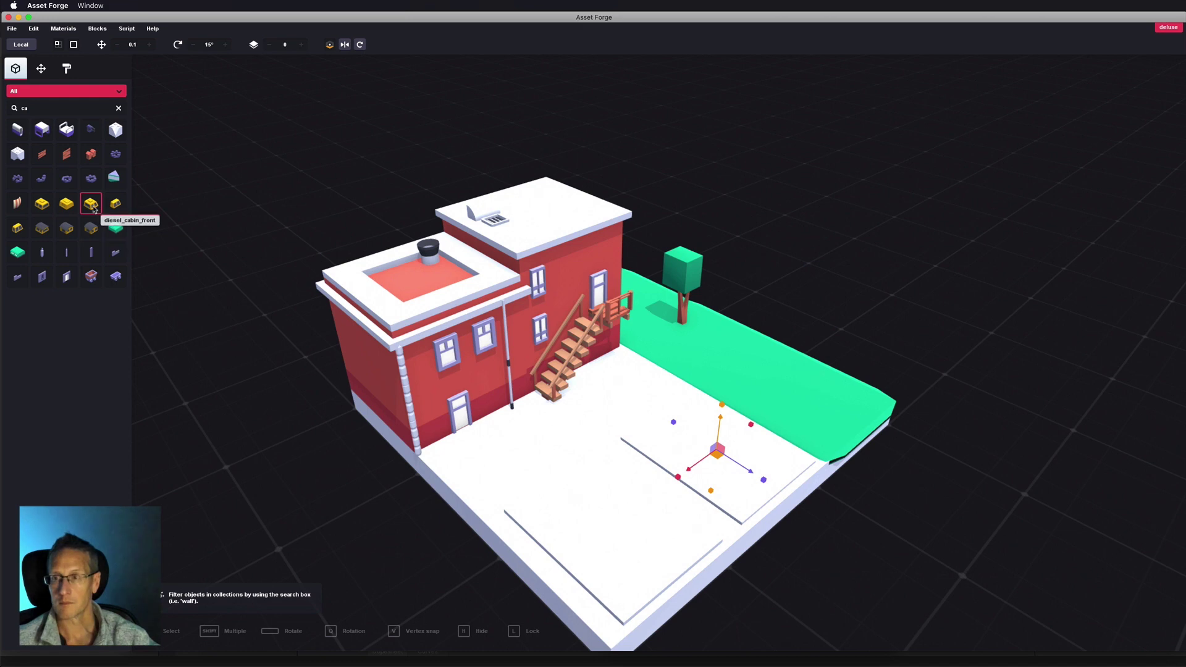
pyautogui.click(17, 252)
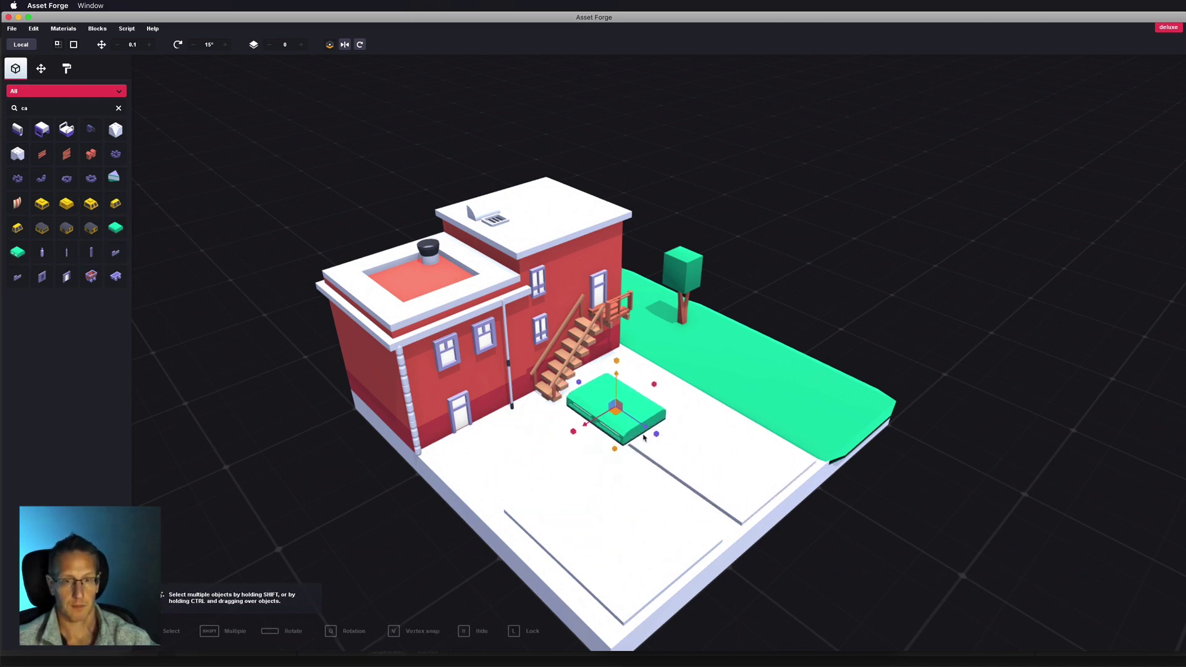
pyautogui.click(88, 207)
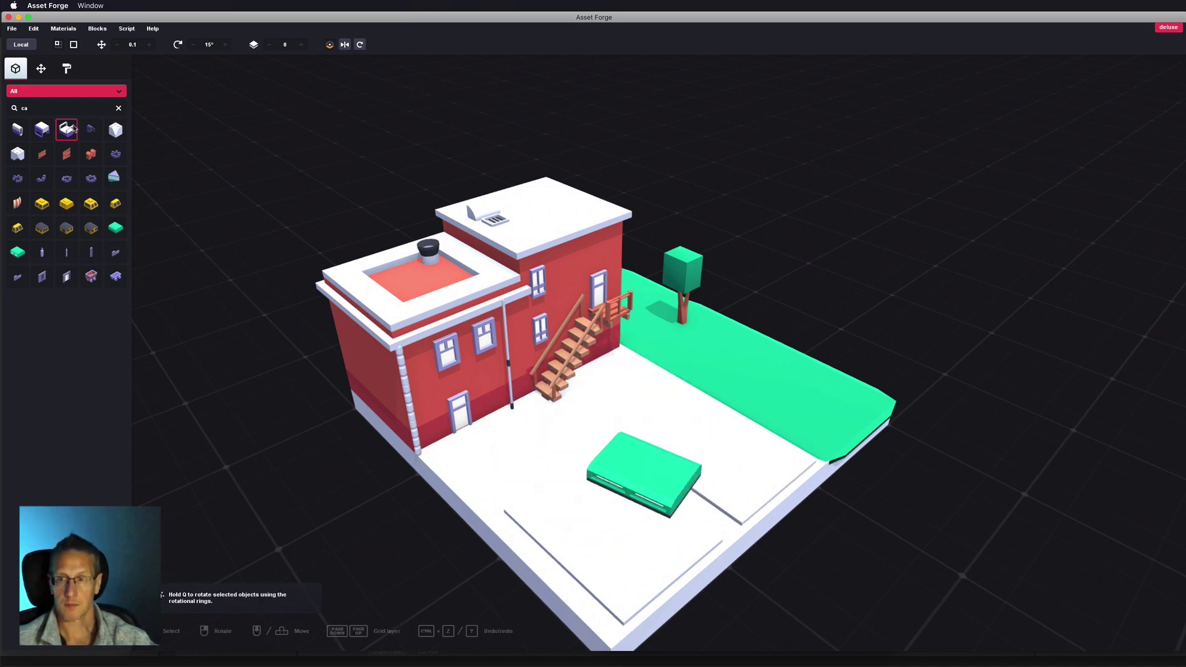
pyautogui.click(360, 46)
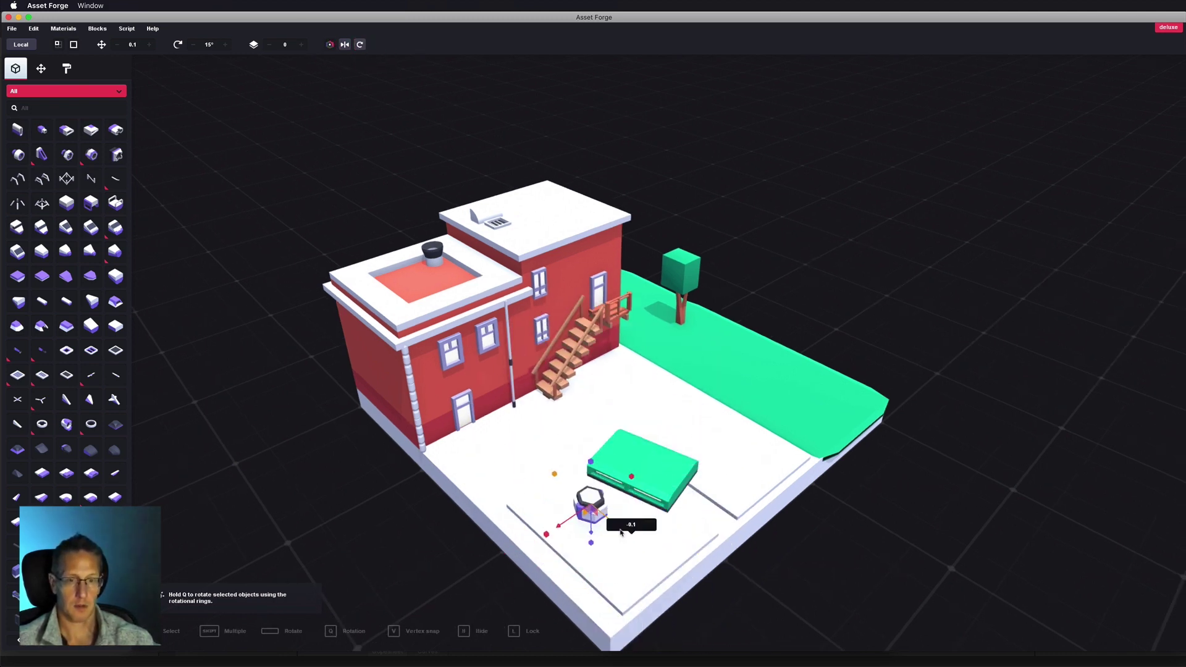
# Place a flat purple car body on the lot and duplicate the wheels for the other side.
pyautogui.click(17, 276)
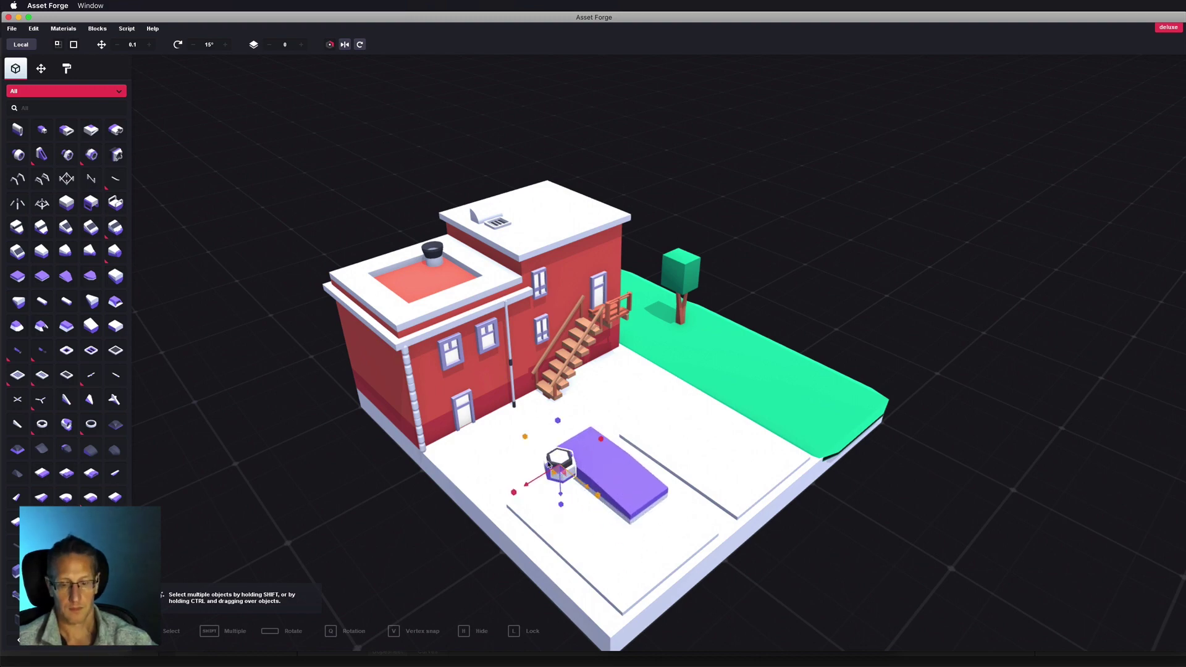
pyautogui.moveTo(621, 488); pyautogui.dragTo(590, 507, button='right')
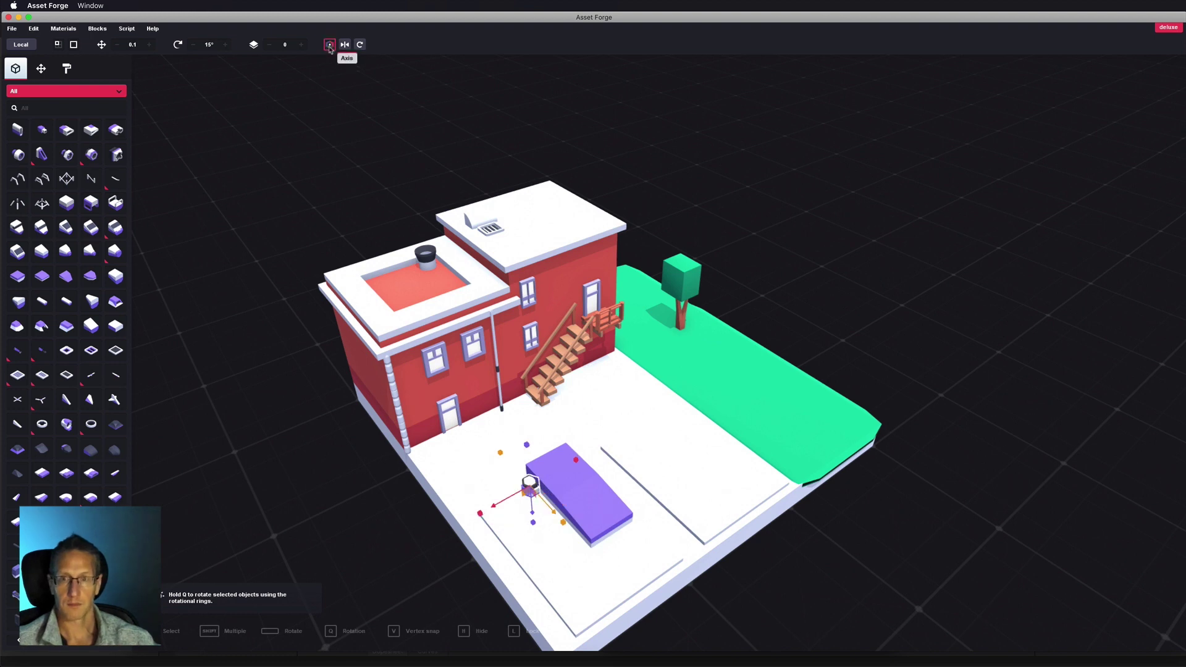
pyautogui.hotkey('ctrl', 'd')
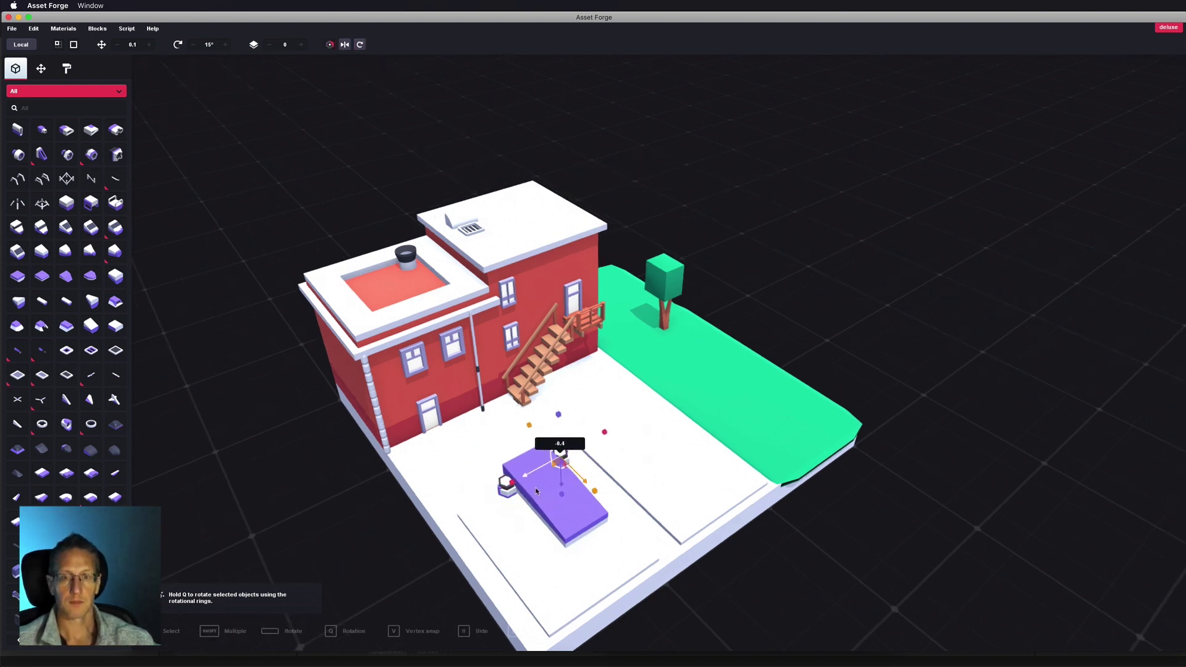
# Add the wide cockpit and a tilted dark windshield panel, plus a thin post on the grass.
pyautogui.click(22, 254)
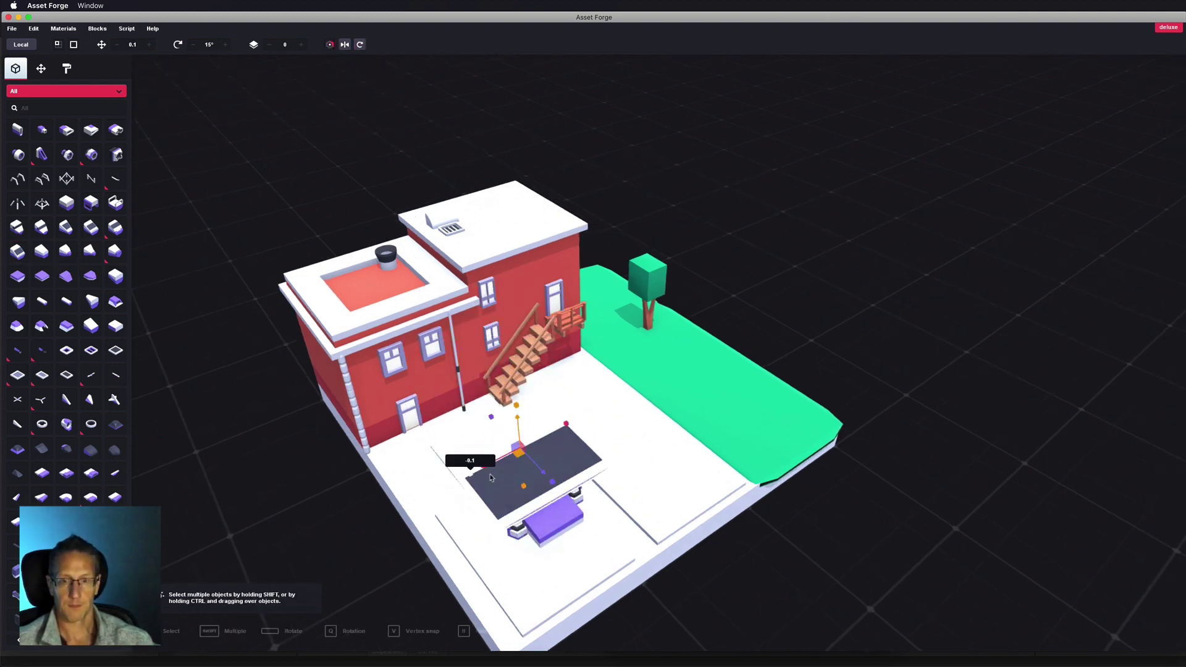
pyautogui.scroll(-2, 529, 444)
pyautogui.moveTo(530, 444); pyautogui.dragTo(411, 436, button='right')
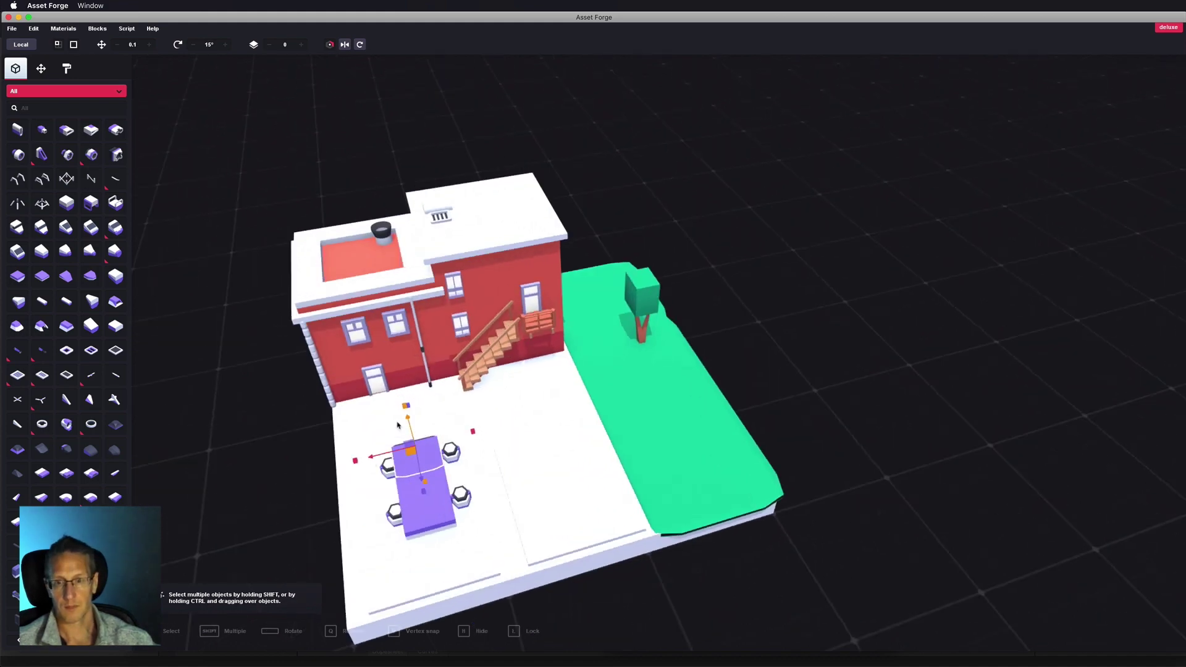
pyautogui.scroll(2, 706, 436)
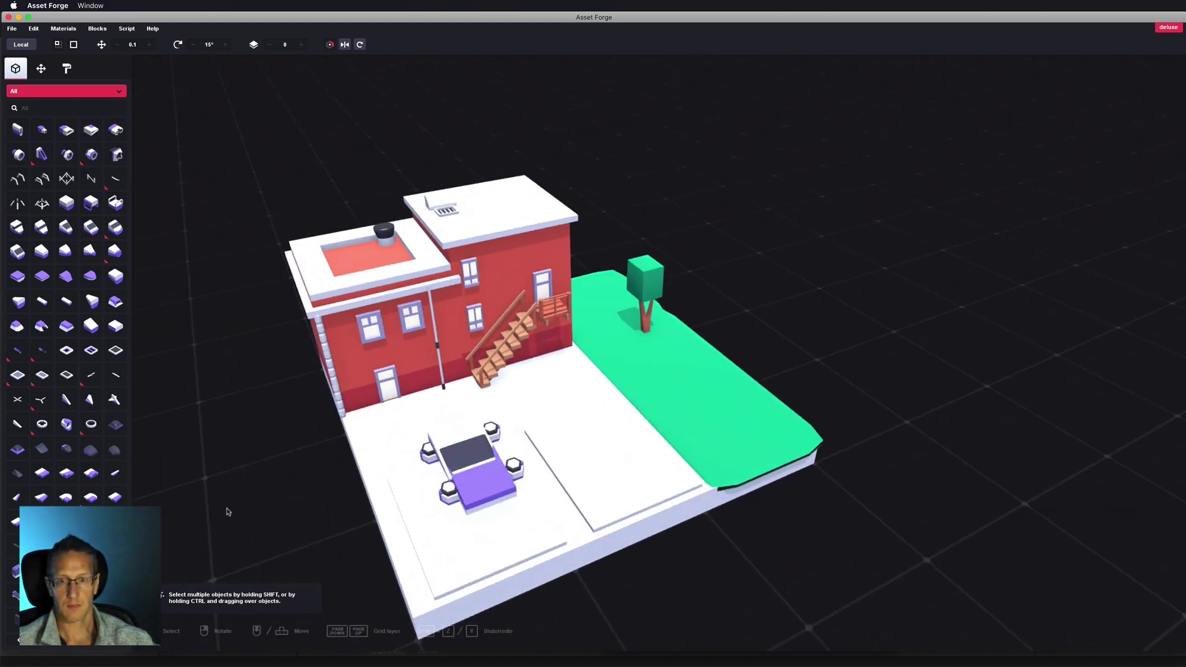
pyautogui.click(115, 351)
pyautogui.press('space')
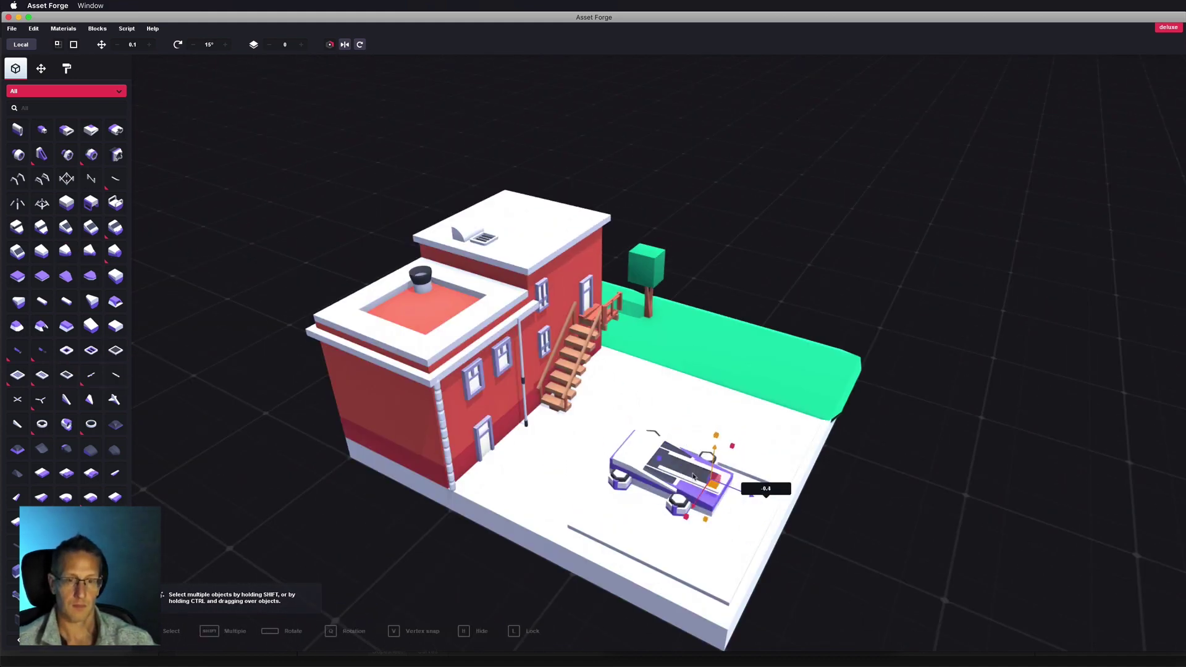
pyautogui.scroll(2, 708, 463)
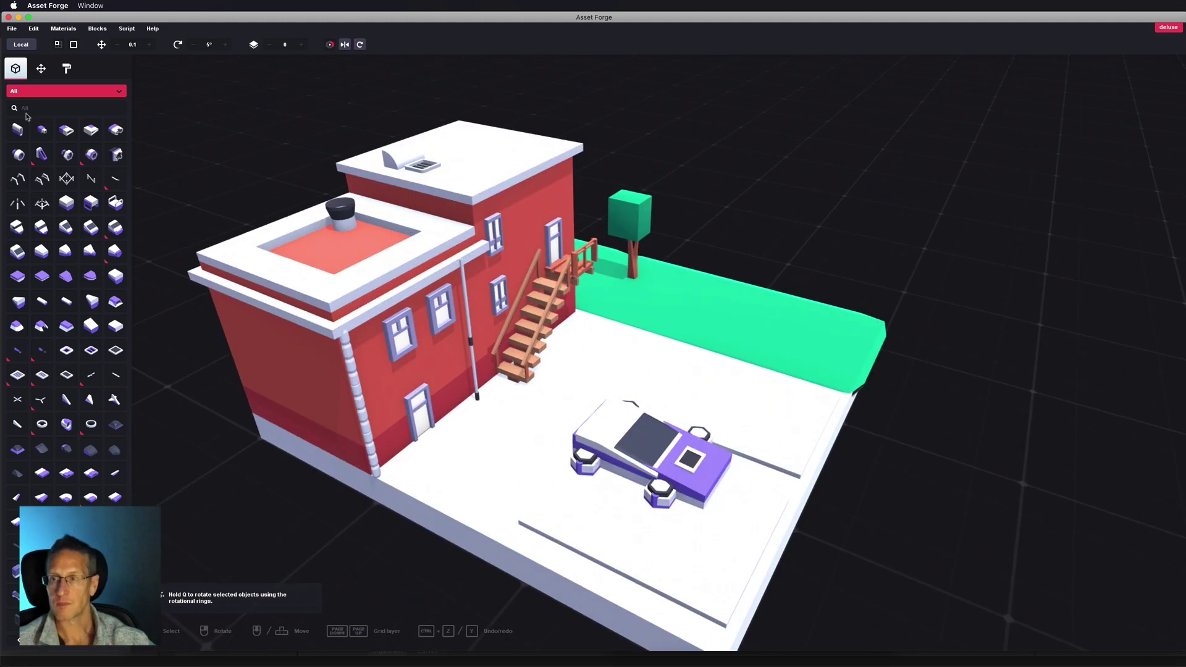
pyautogui.click(90, 204)
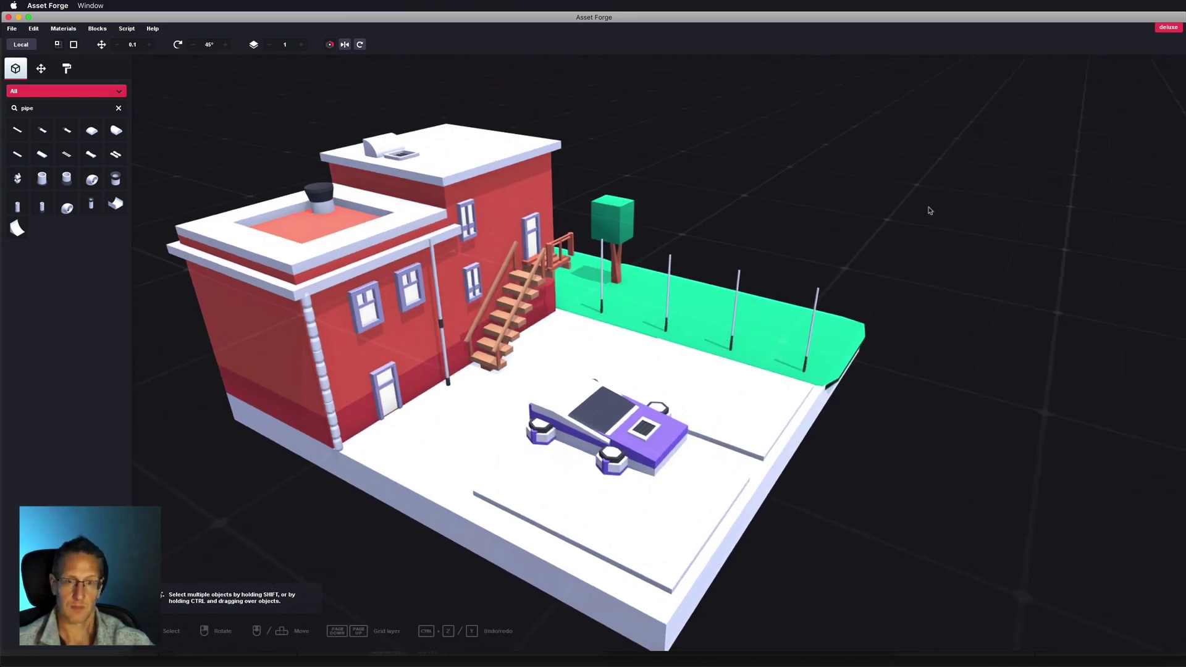
# Create a new black paint material from the dark grey one and sample the grass green.
pyautogui.click(55, 105)
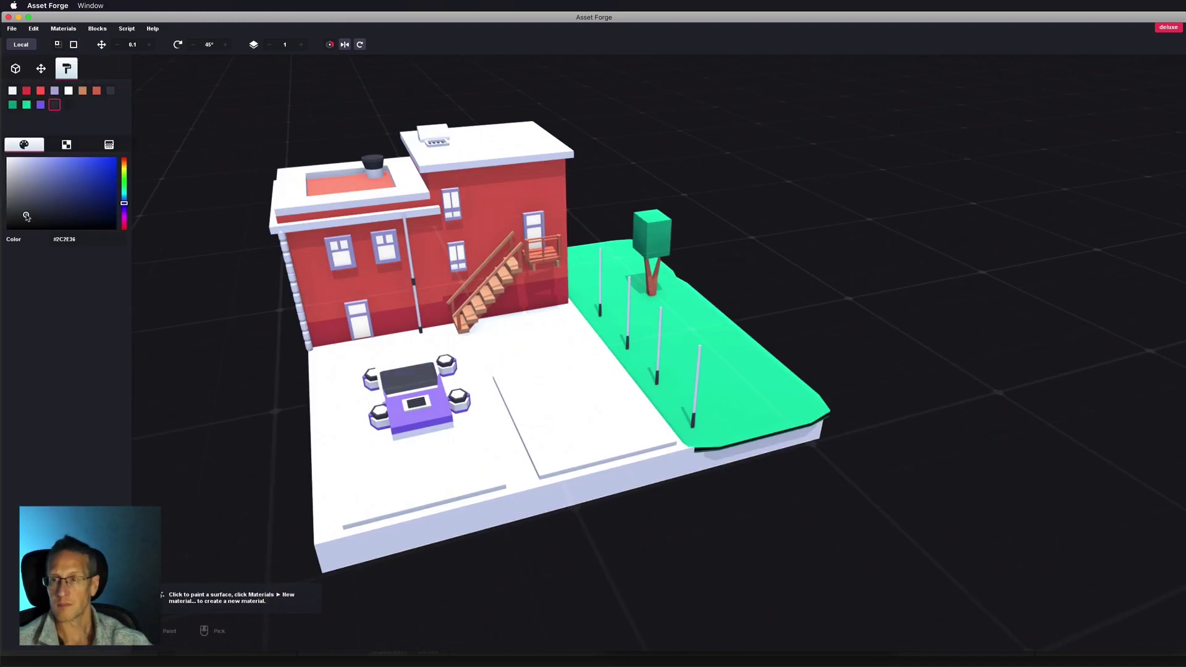
pyautogui.click(66, 144)
pyautogui.click(68, 105)
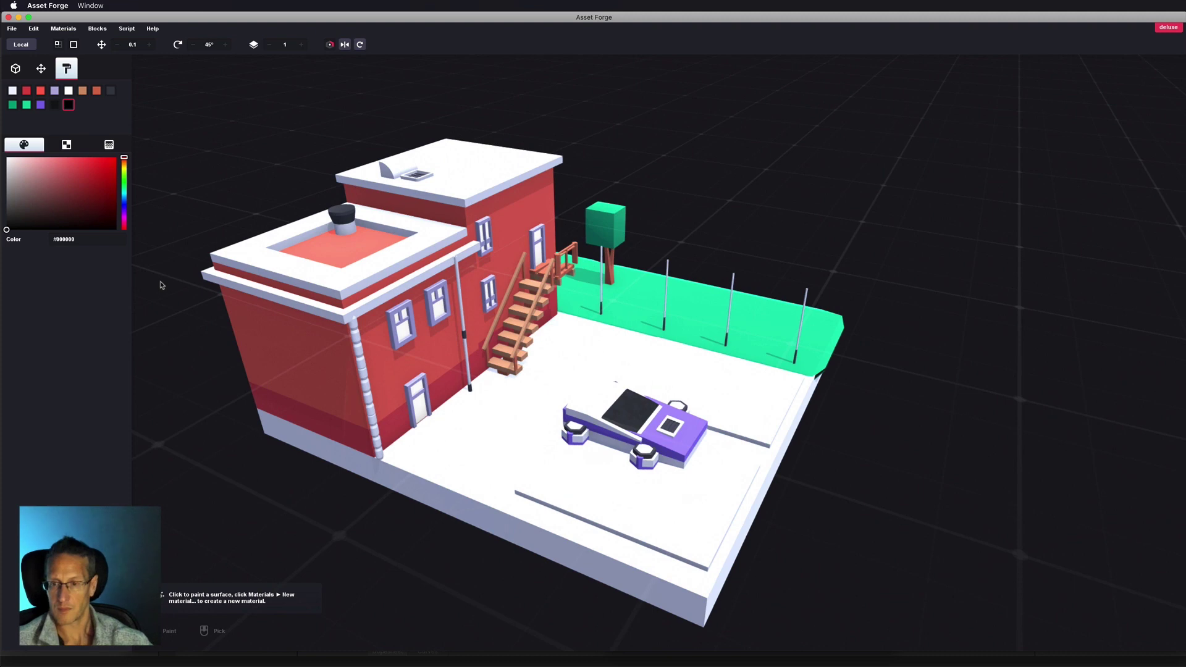
pyautogui.rightClick(729, 328)
pyautogui.hotkey('ctrl', 's')
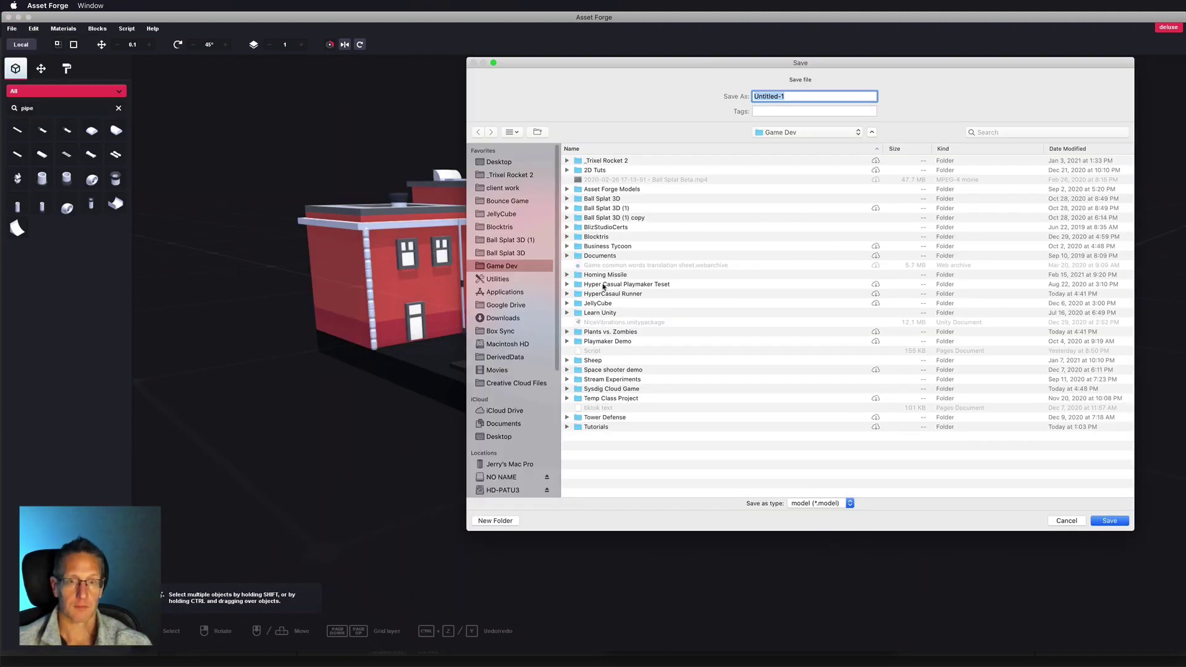
# Save the scene as 'apartment' in Models and export it as an OBJ model.
pyautogui.write('apartm')
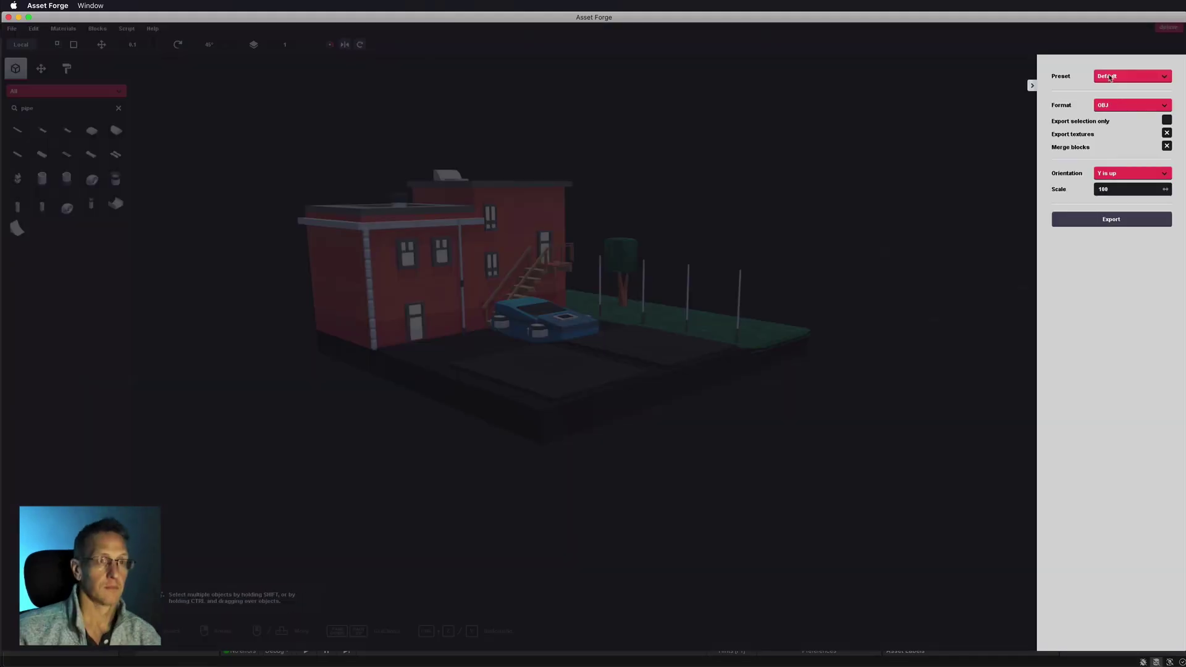
pyautogui.click(1111, 219)
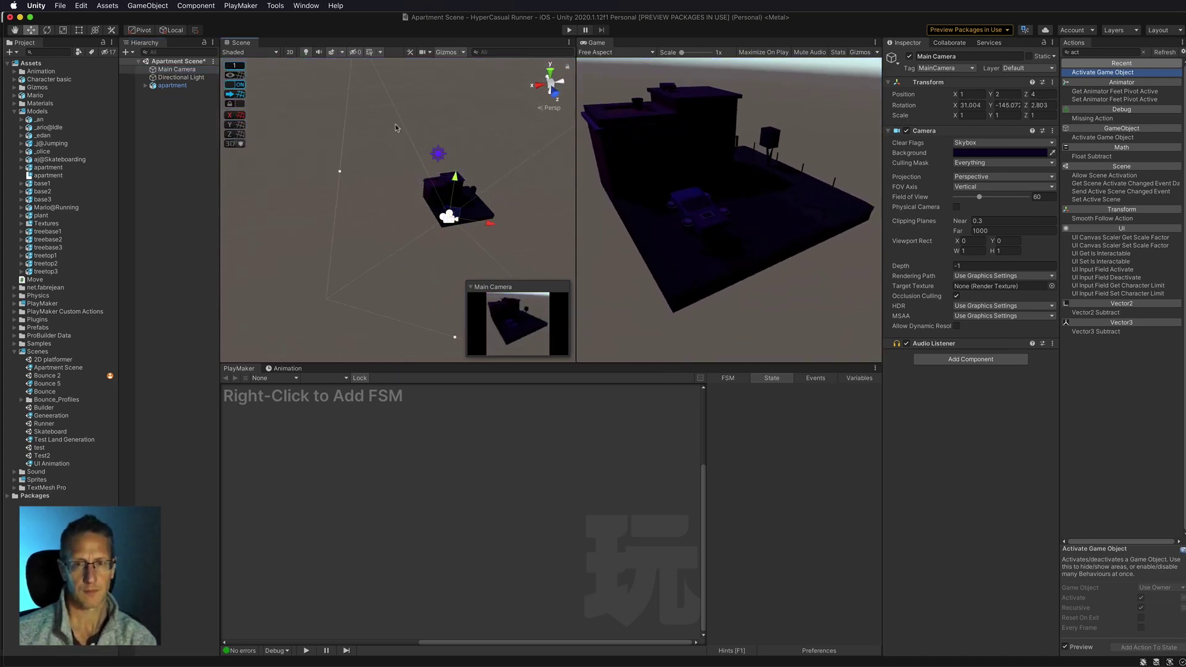
# Add a cyan point light with range 1.22 beneath the car and duplicate it.
pyautogui.rightClick(162, 97)
pyautogui.click(331, 243)
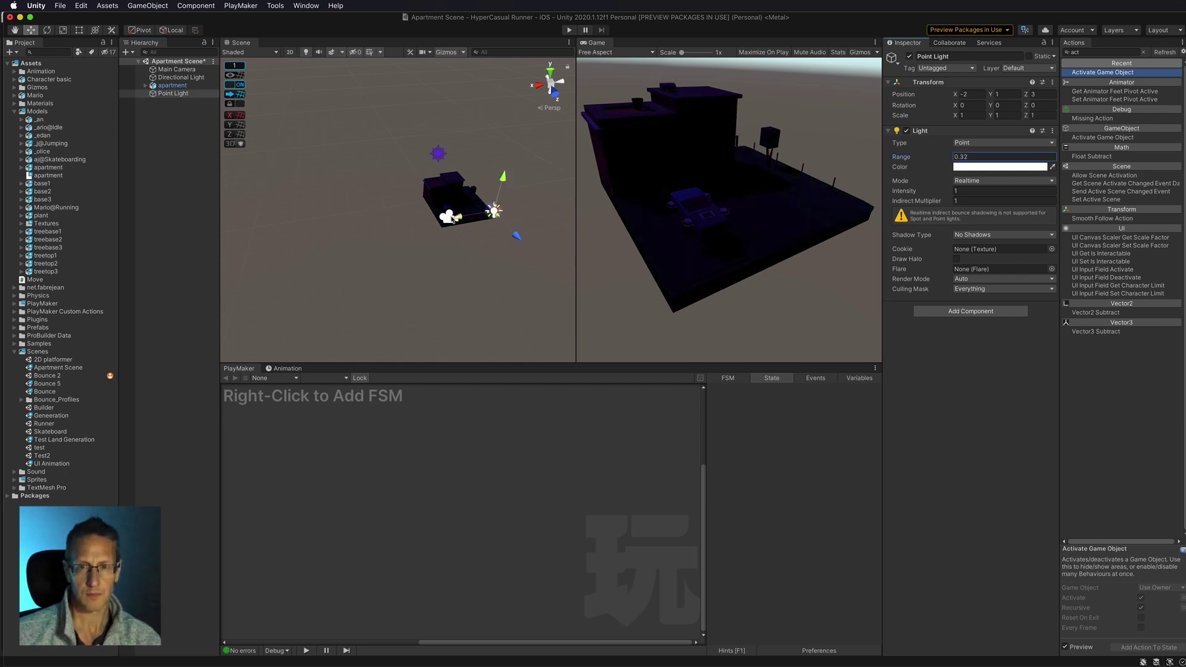
pyautogui.click(961, 166)
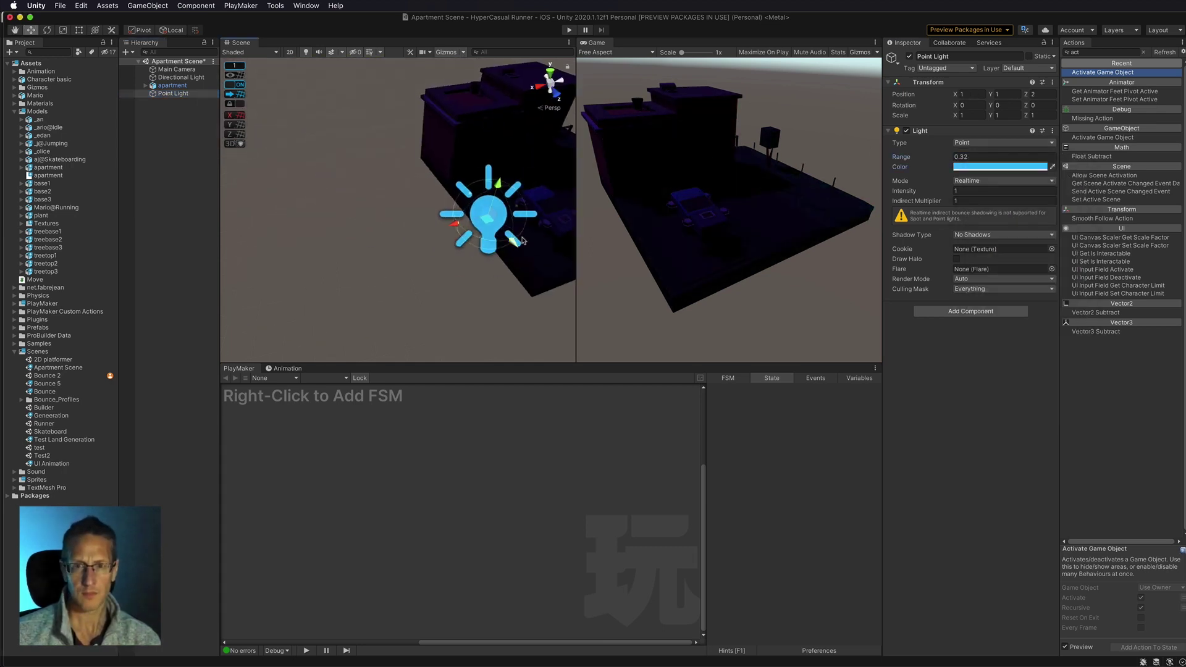
pyautogui.moveTo(403, 204); pyautogui.dragTo(395, 247)
pyautogui.moveTo(901, 157); pyautogui.dragTo(936, 175)
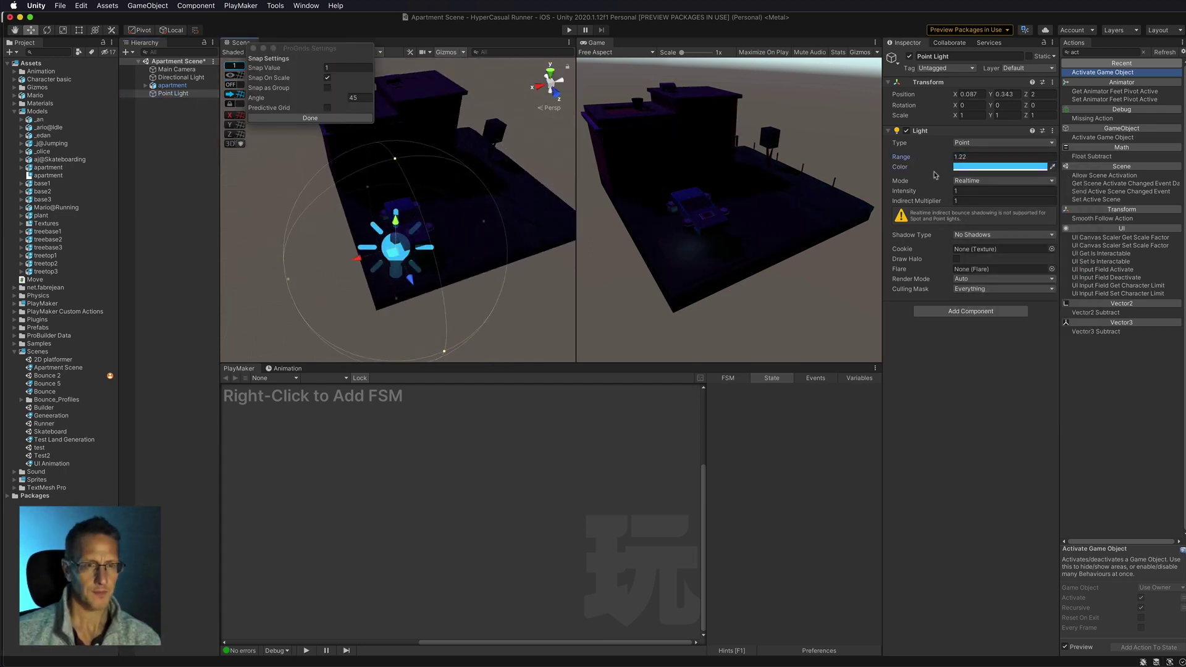
pyautogui.hotkey('ctrl', 'd')
pyautogui.hotkey('ctrl', 'd')
pyautogui.hotkey('ctrl', 'd')
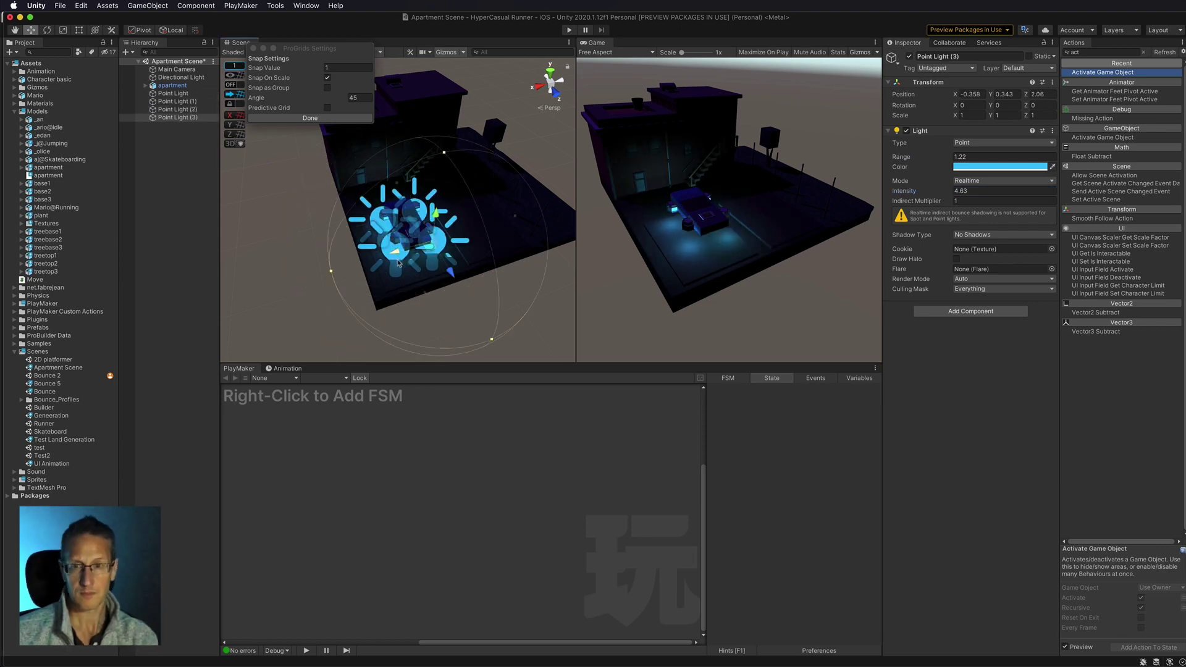
# Give the camera a dark solid-colour background in the lighting settings.
pyautogui.click(293, 5)
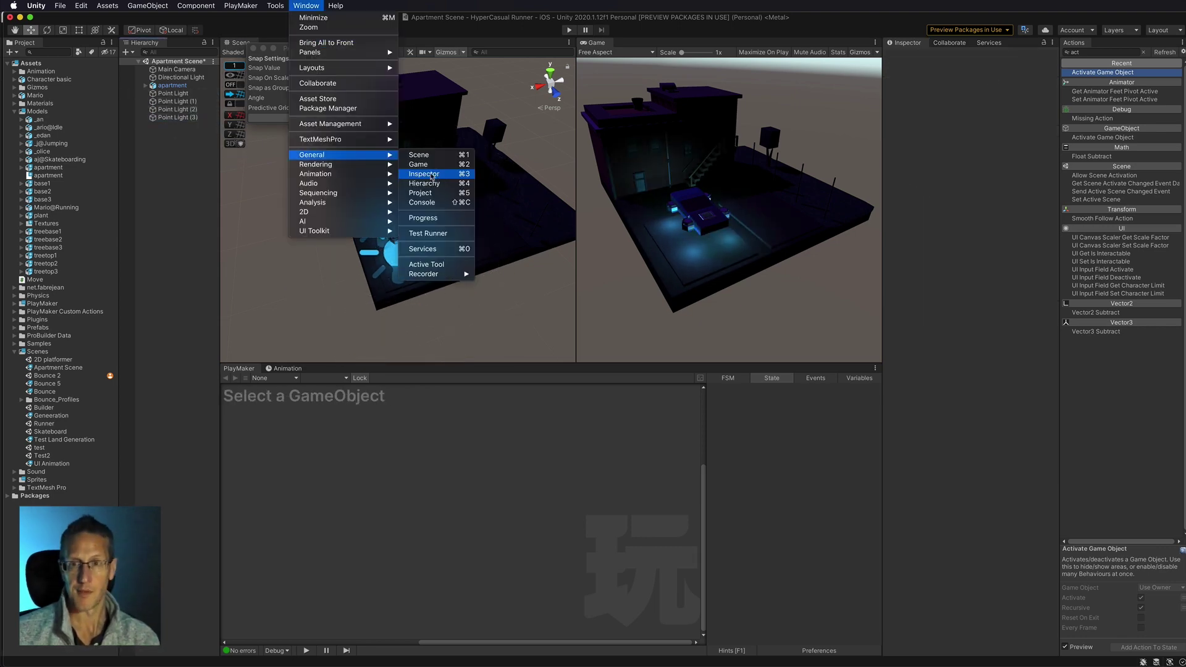
pyautogui.click(429, 151)
pyautogui.click(964, 154)
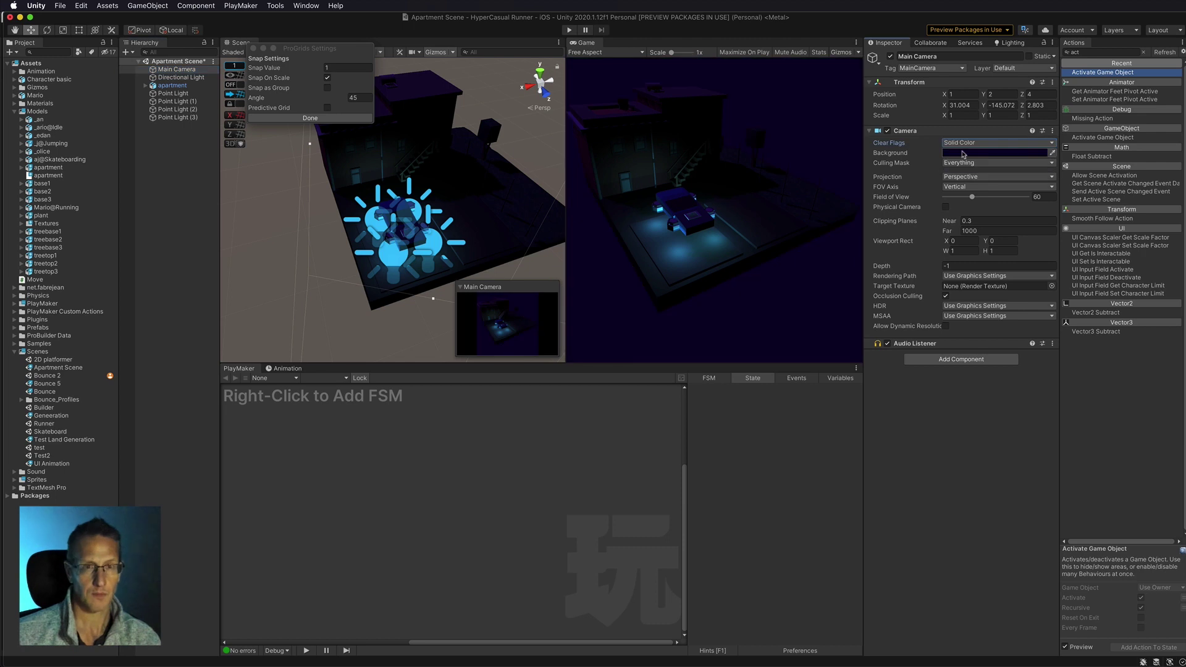
# Group the point lights under a new parent named 'car' and begin an extra lights object.
pyautogui.click(173, 93)
pyautogui.keyDown('shift'); pyautogui.click(176, 117); pyautogui.keyUp('shift')
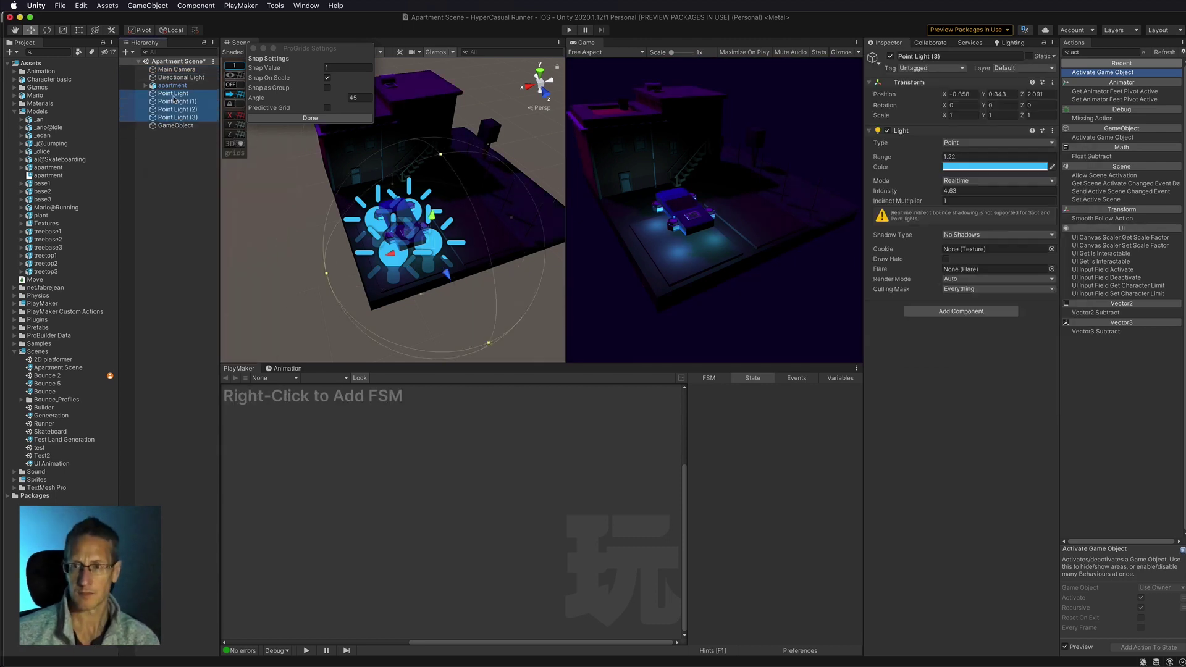
pyautogui.hotkey('ctrl', 'shift', 'g')
pyautogui.write('car')
pyautogui.rightClick(163, 101)
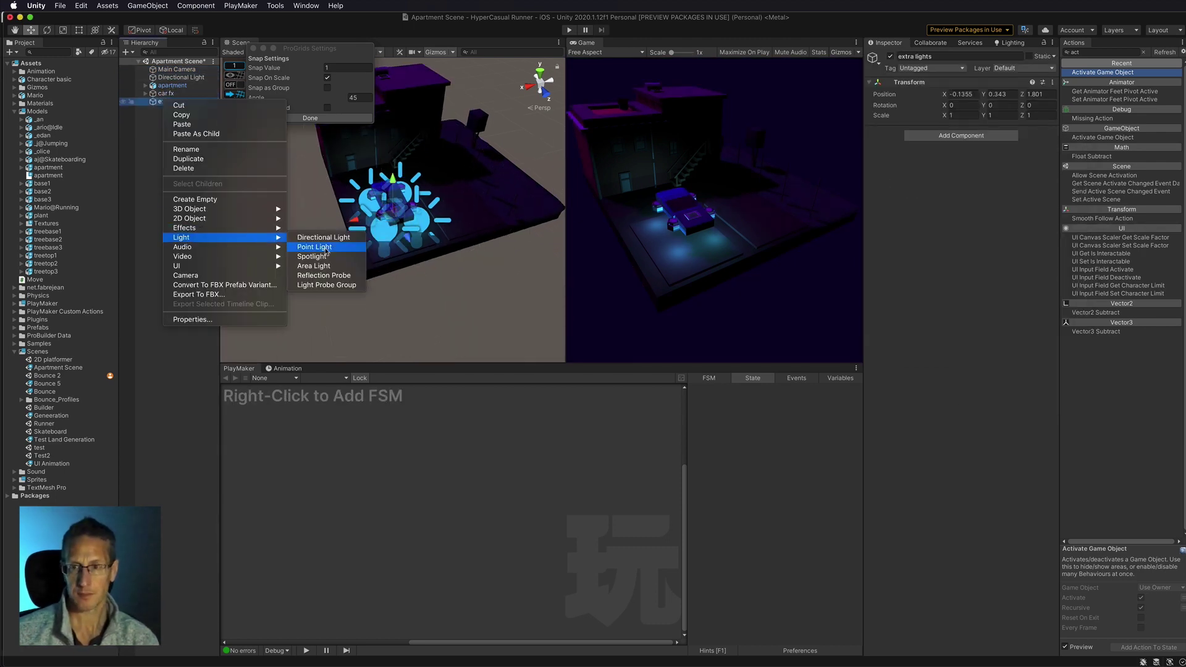
# Add a red spotlight with a 40 spot angle under extra lights and duplicate it twice.
pyautogui.click(318, 254)
pyautogui.keyDown('alt'); pyautogui.moveTo(488, 200); pyautogui.dragTo(450, 80); pyautogui.keyUp('alt')
pyautogui.press('e')
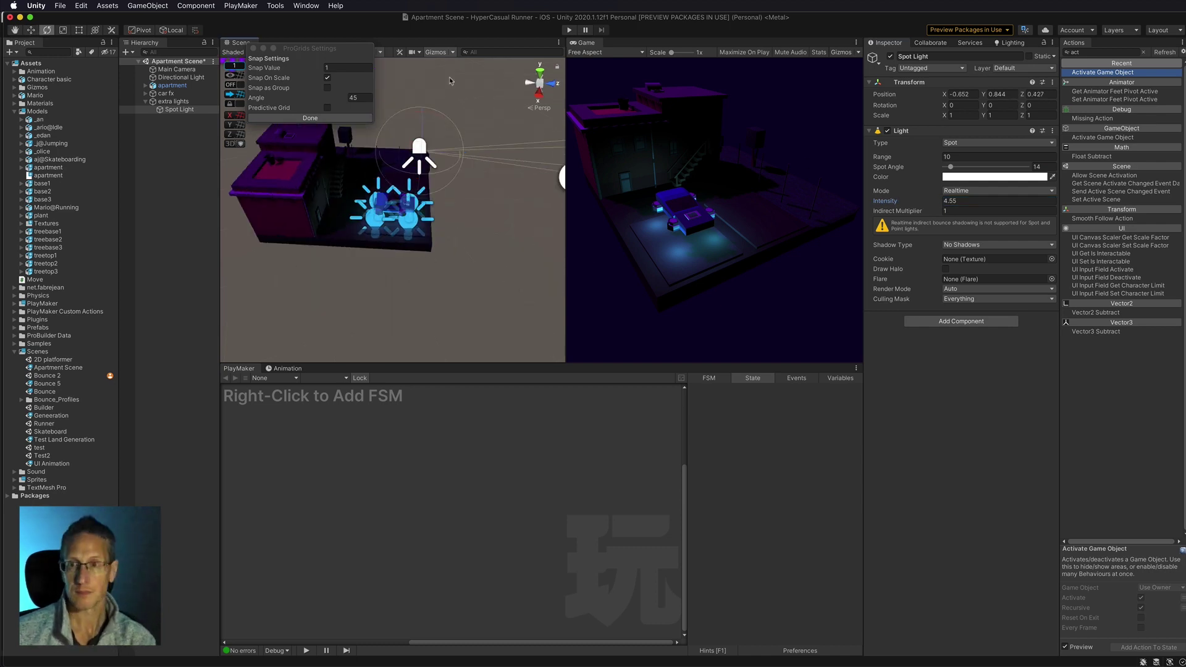
pyautogui.keyDown('alt'); pyautogui.moveTo(408, 181); pyautogui.dragTo(313, 233); pyautogui.keyUp('alt')
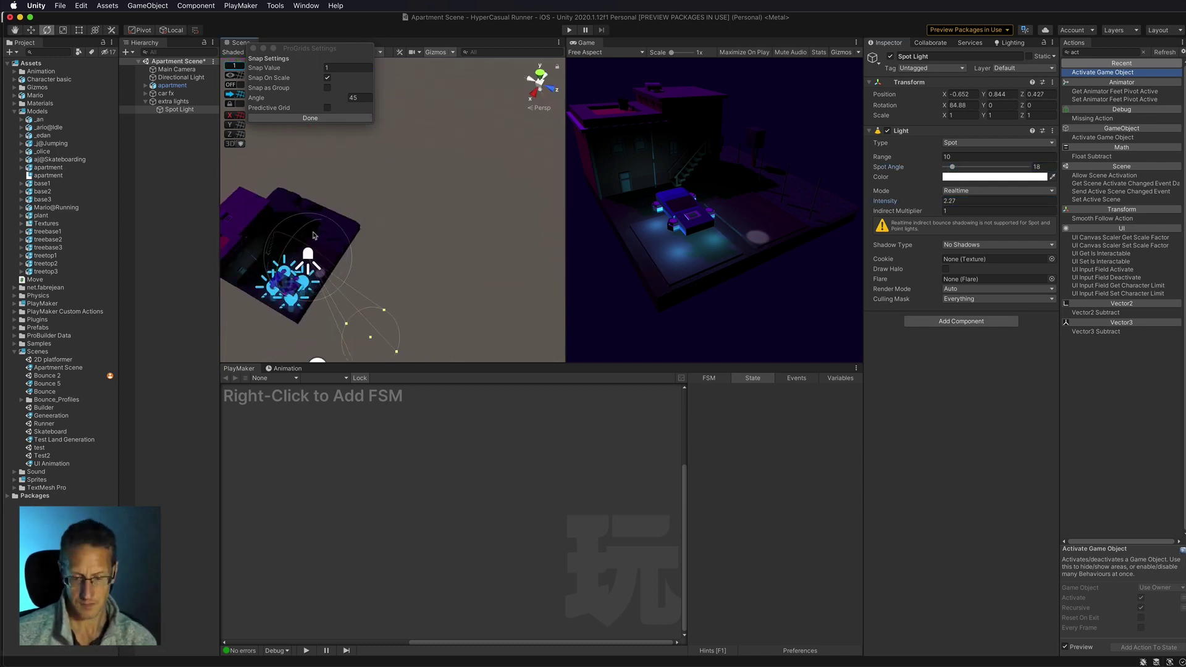
pyautogui.moveTo(958, 167); pyautogui.dragTo(962, 167)
pyautogui.click(995, 177)
pyautogui.moveTo(1050, 235); pyautogui.dragTo(1044, 247)
pyautogui.hotkey('ctrl', 'd')
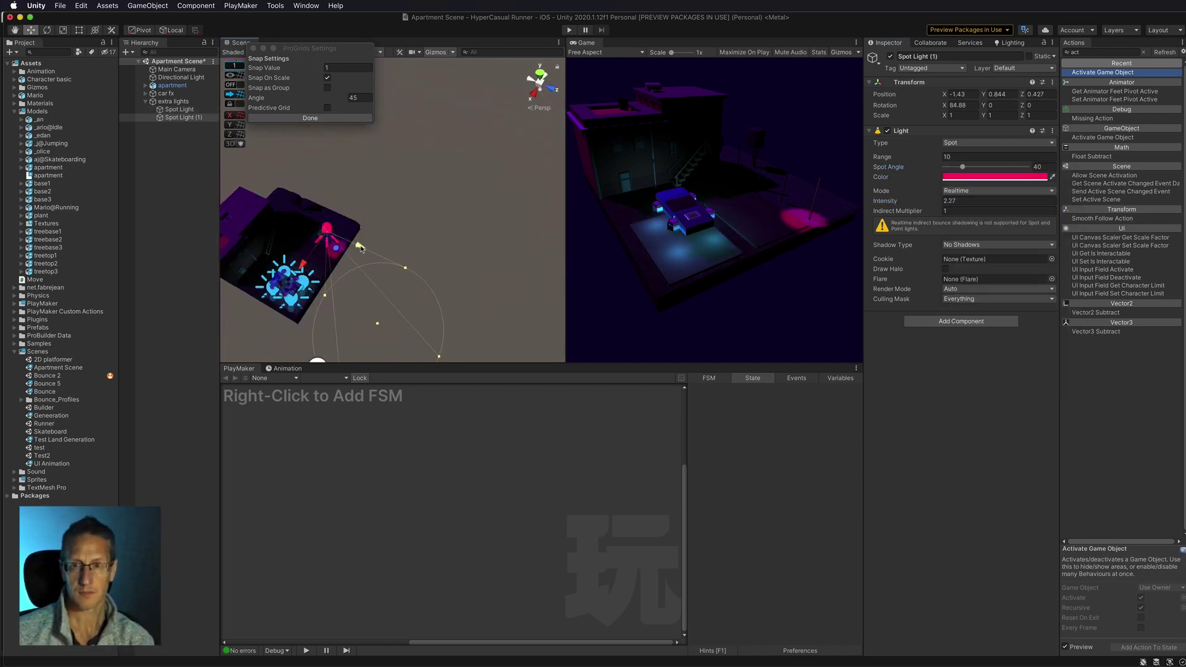
pyautogui.hotkey('ctrl', 'd')
pyautogui.hotkey('ctrl', 'd')
# Add a blue point light under extra lights.
pyautogui.rightClick(173, 104)
pyautogui.click(265, 231)
pyautogui.click(995, 167)
pyautogui.moveTo(1025, 247); pyautogui.dragTo(1050, 266)
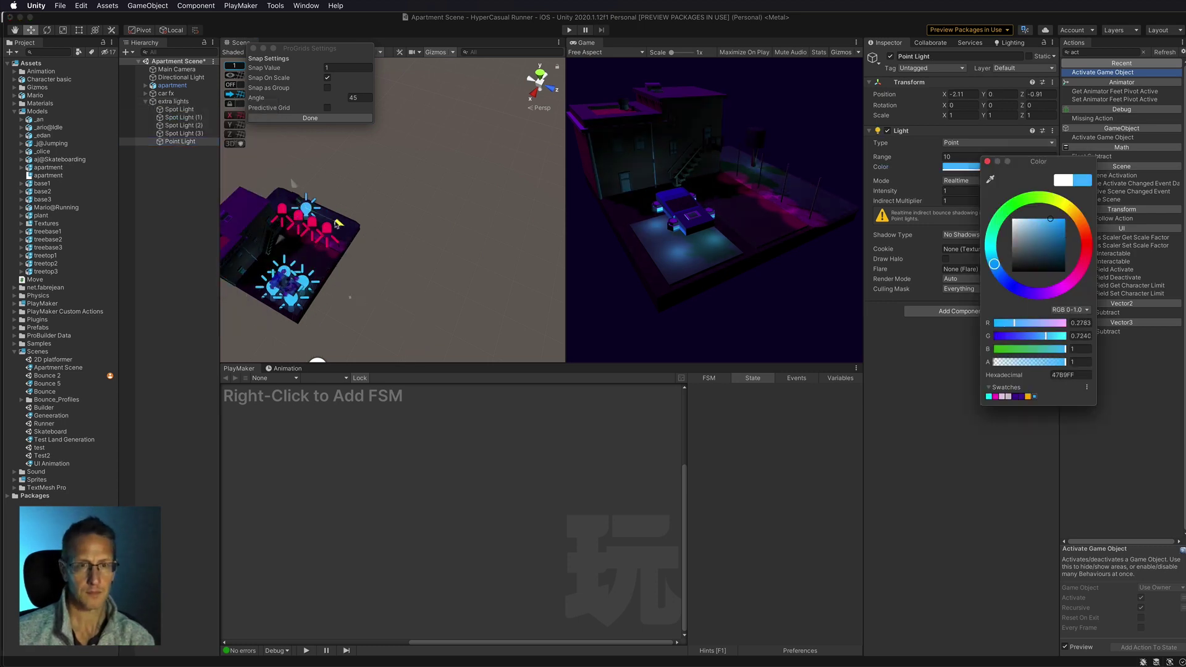
# Place a small sphere on the building and create a red-glowing 'apartment-light' material for it.
pyautogui.rightClick(169, 103)
pyautogui.click(312, 241)
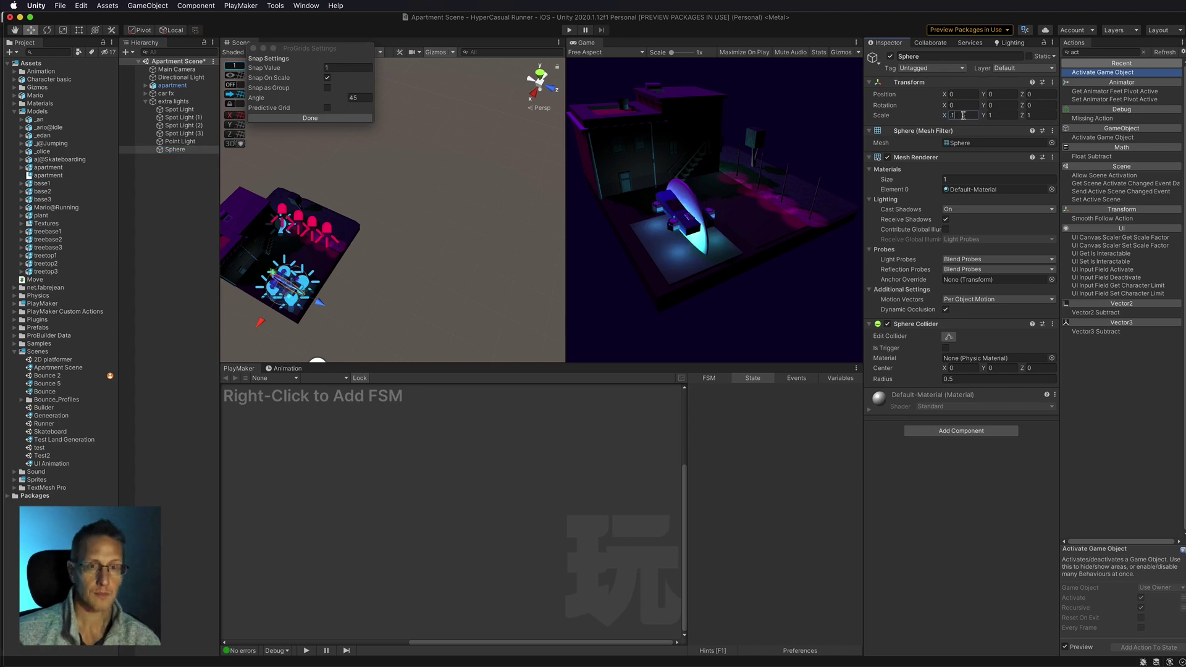
pyautogui.press('f')
pyautogui.moveTo(395, 213); pyautogui.dragTo(379, 157)
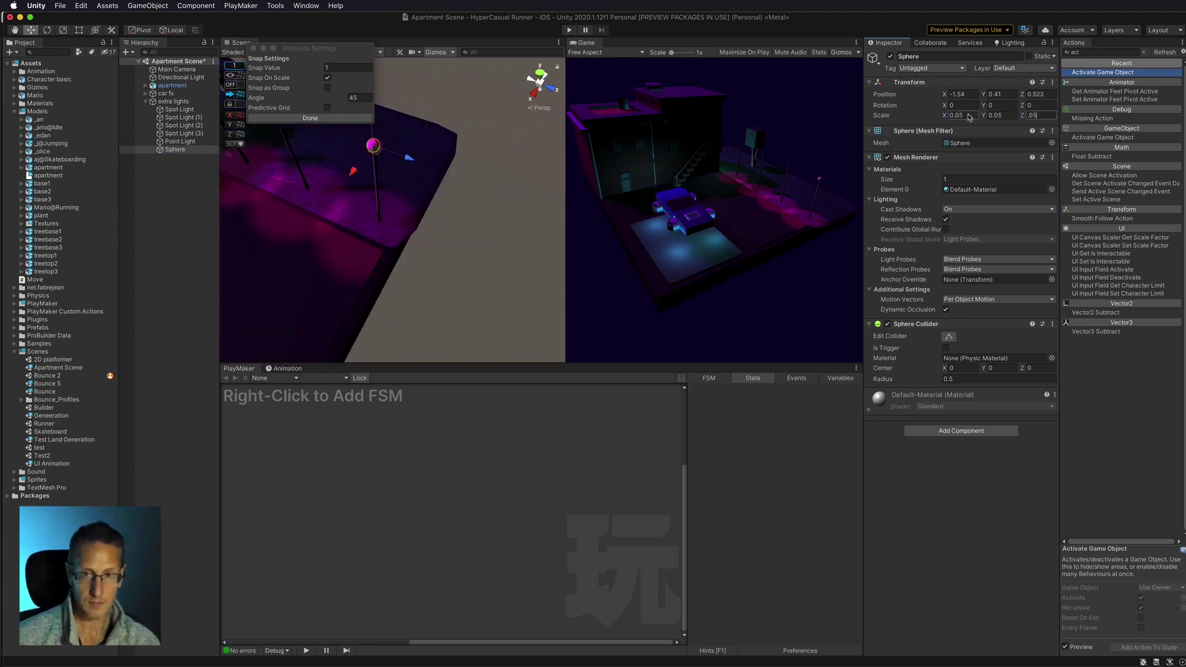
pyautogui.rightClick(40, 103)
pyautogui.click(185, 267)
pyautogui.write('apartment-light')
pyautogui.click(945, 188)
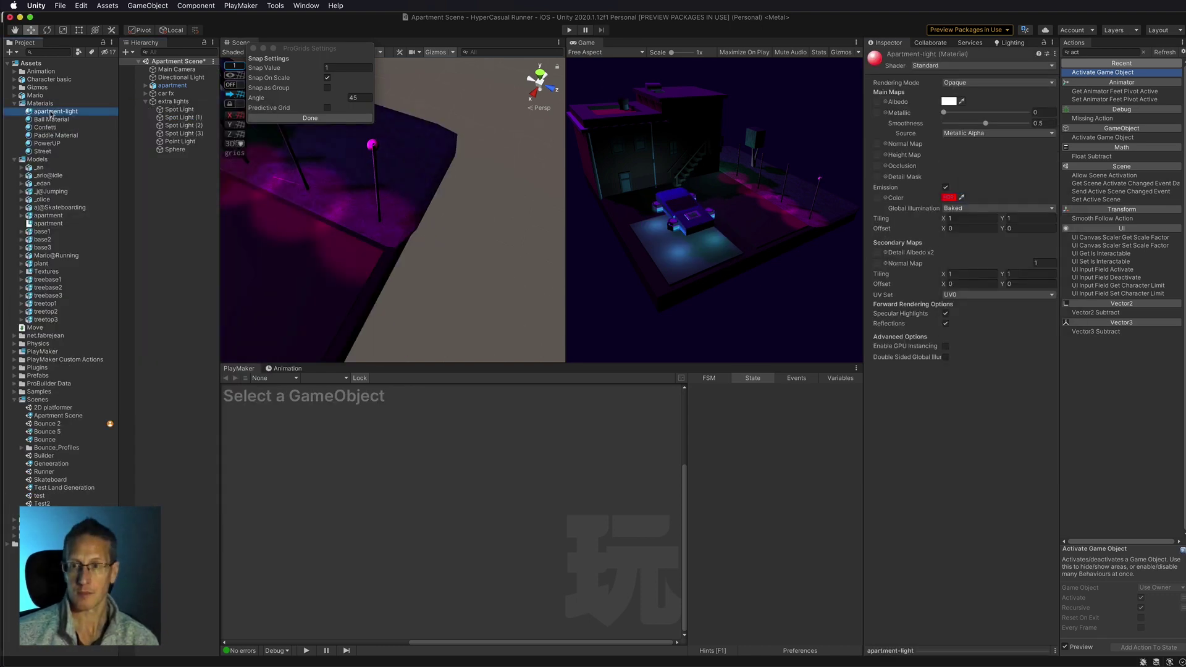
pyautogui.click(371, 146)
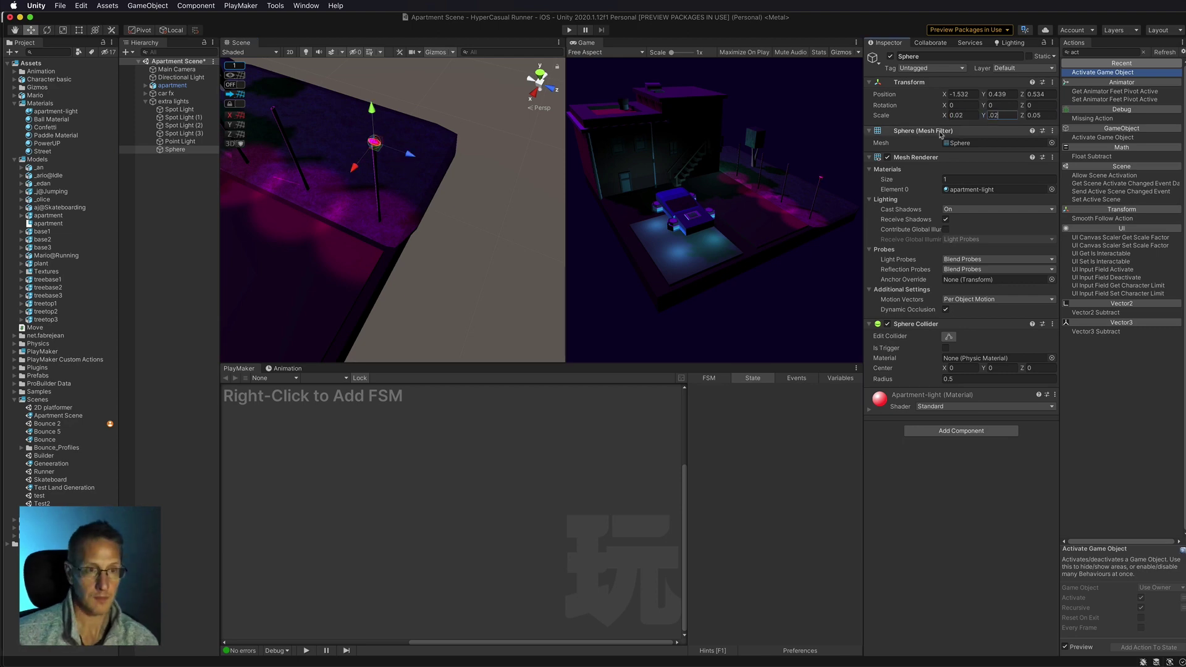
pyautogui.doubleClick(166, 94)
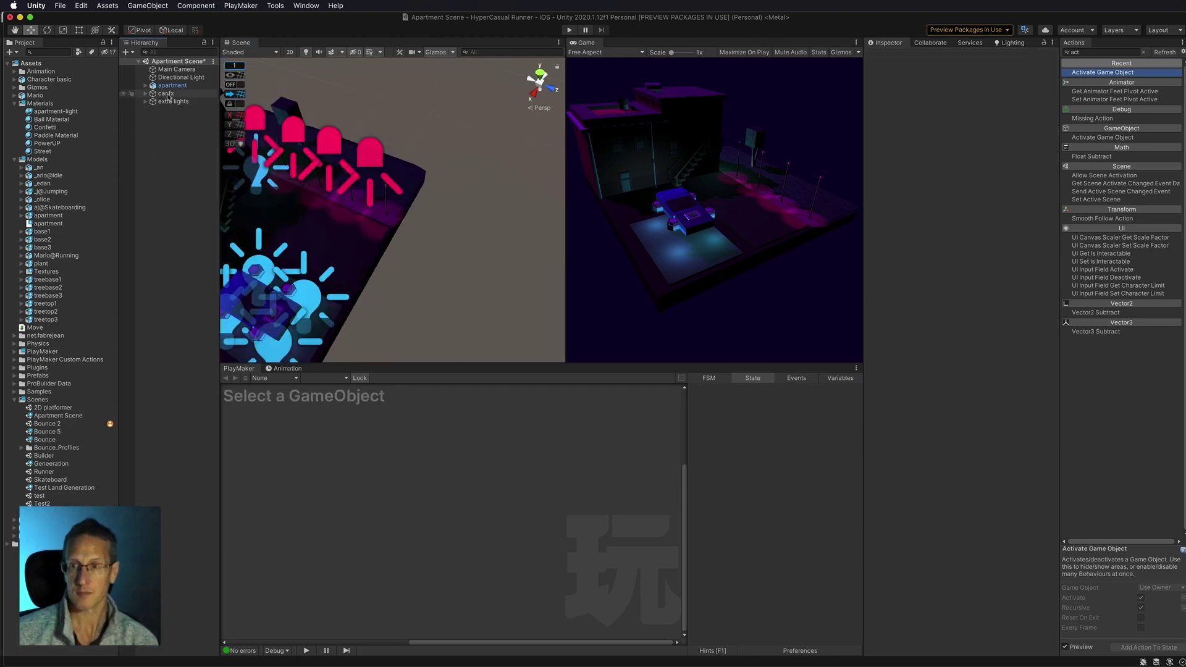
pyautogui.click(187, 133)
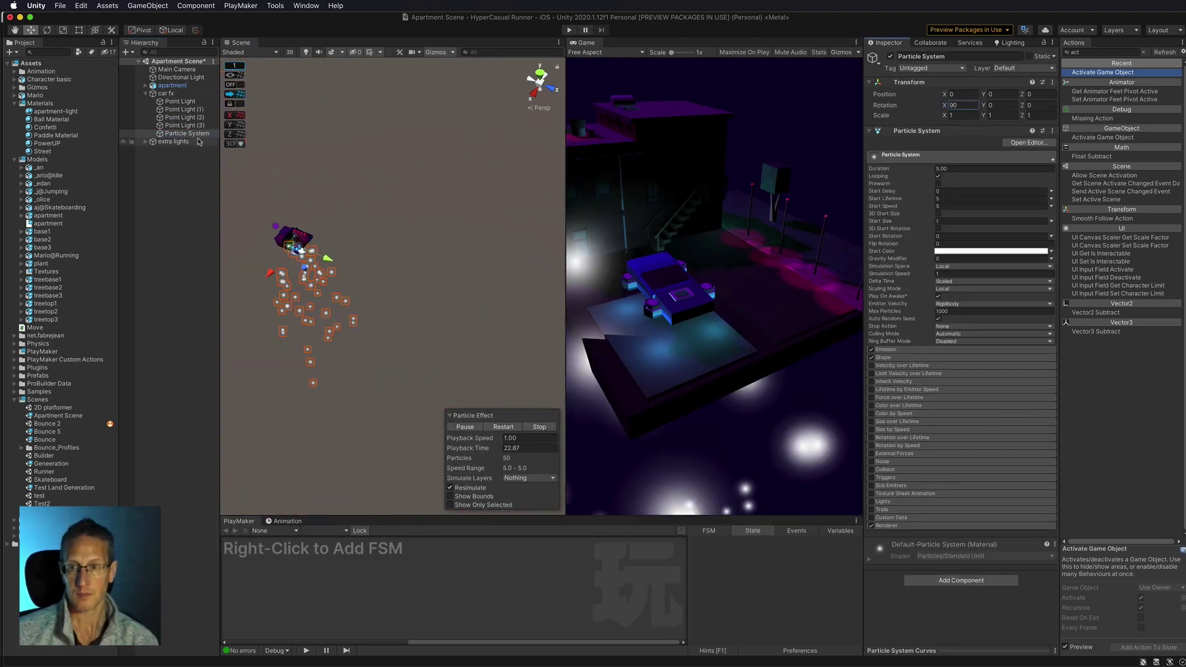
# Set the particle duration to 1 and use random ranges for its start values.
pyautogui.keyDown('alt'); pyautogui.moveTo(286, 239); pyautogui.dragTo(393, 345); pyautogui.keyUp('alt')
pyautogui.click(437, 51)
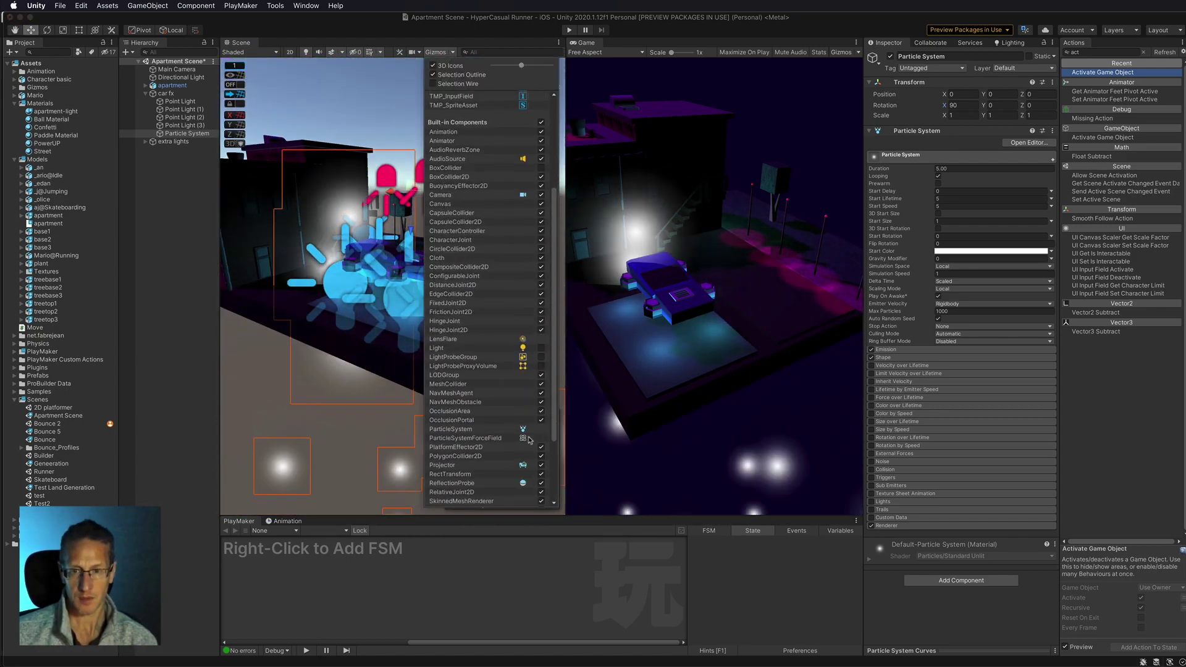
pyautogui.keyDown('alt'); pyautogui.moveTo(346, 278); pyautogui.dragTo(396, 259); pyautogui.keyUp('alt')
pyautogui.click(964, 169)
pyautogui.write('1')
pyautogui.click(1051, 205)
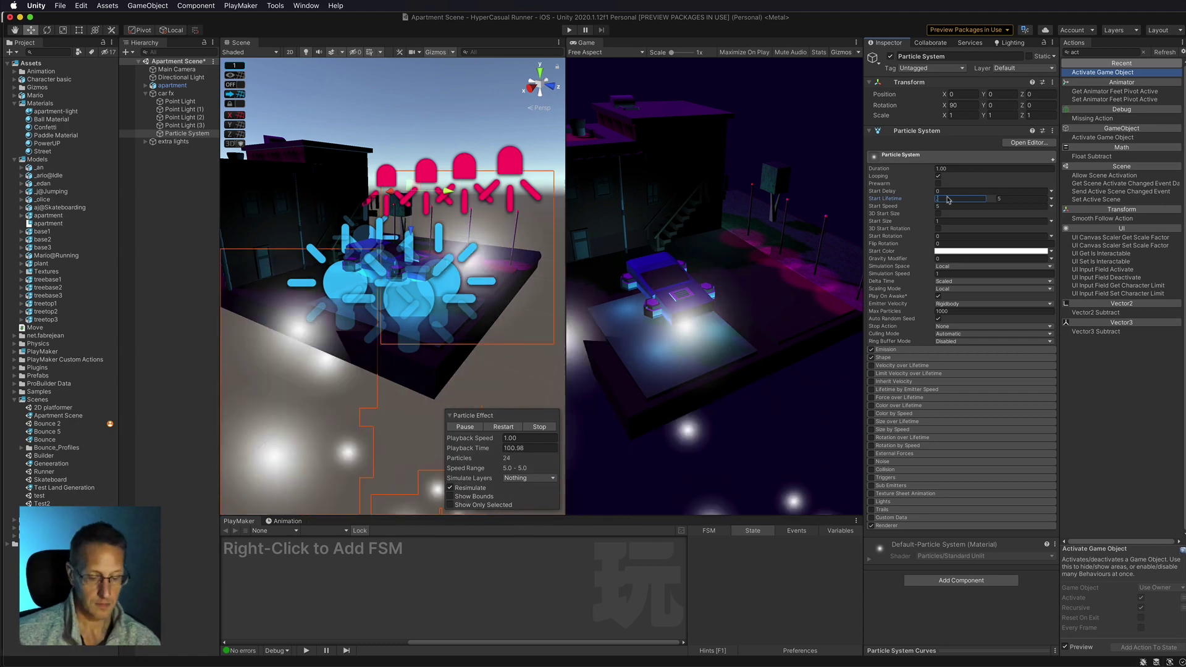
pyautogui.write('0.3')
pyautogui.click(1087, 247)
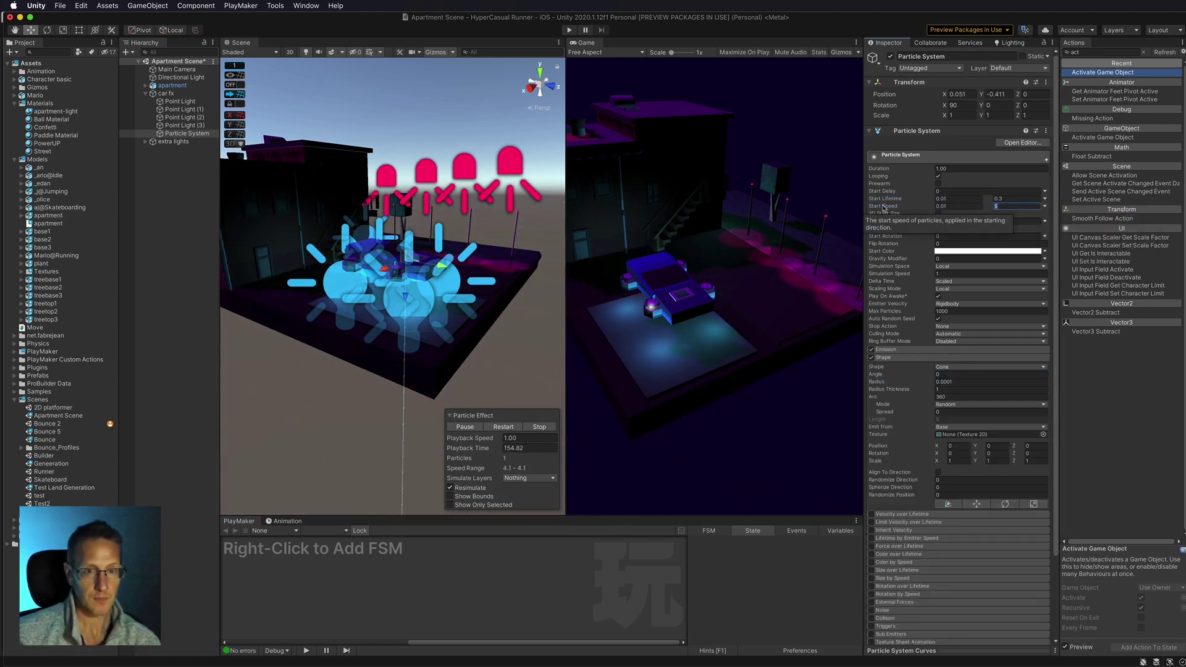
pyautogui.moveTo(396, 311); pyautogui.dragTo(396, 324)
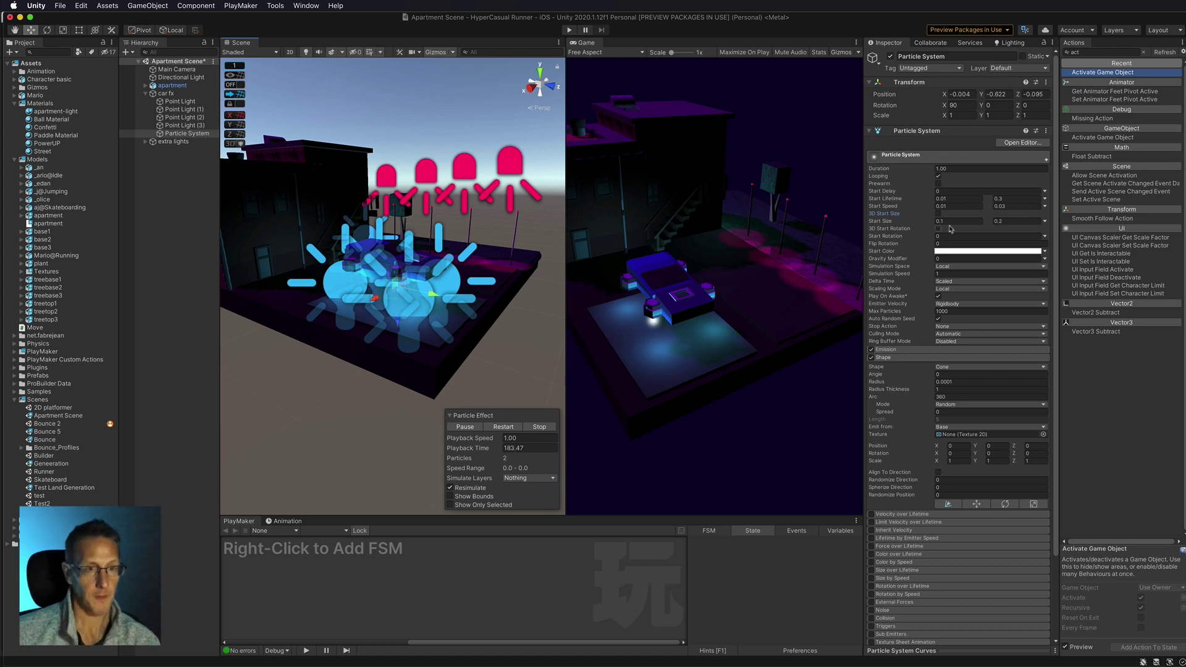
# Make the particle start colour blue and start size range from 0.02.
pyautogui.click(896, 349)
pyautogui.click(988, 251)
pyautogui.moveTo(1044, 333)
pyautogui.mouseDown()
pyautogui.moveTo(947, 333)
pyautogui.moveTo(955, 313)
pyautogui.mouseUp()
pyautogui.click(957, 221)
pyautogui.write('0.02')
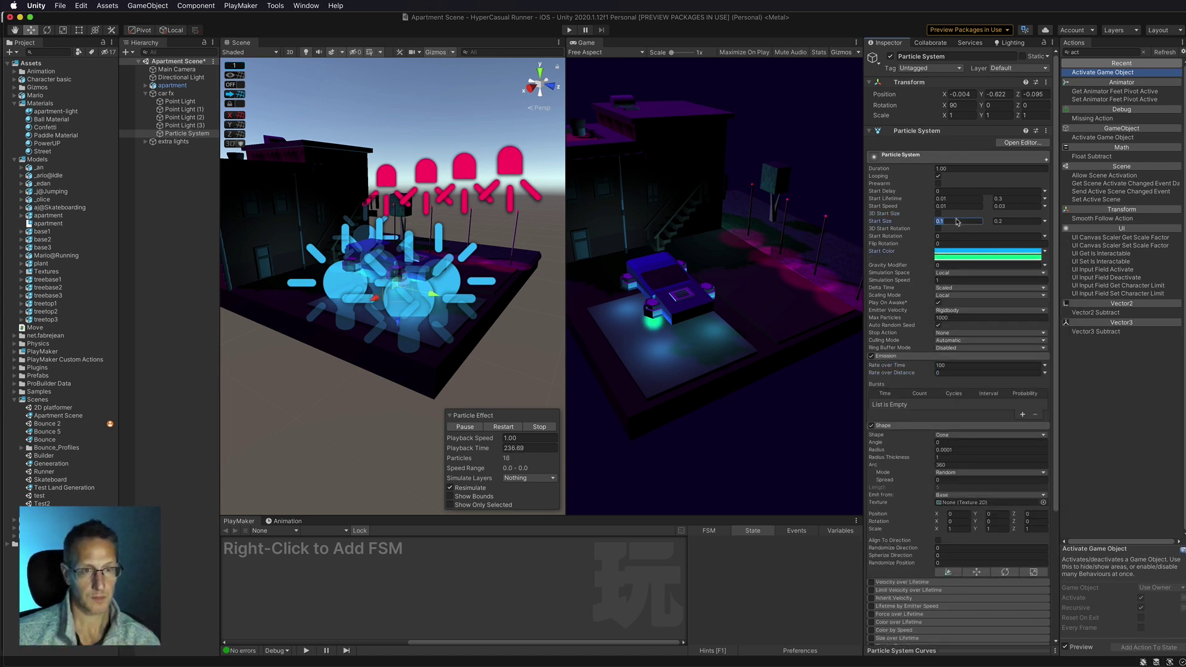
pyautogui.press('Tab')
pyautogui.write('0')
# Set the emitter shape radius to 0.03 with values 1 and 0.1, then duplicate the particle system.
pyautogui.click(908, 449)
pyautogui.write('0.03')
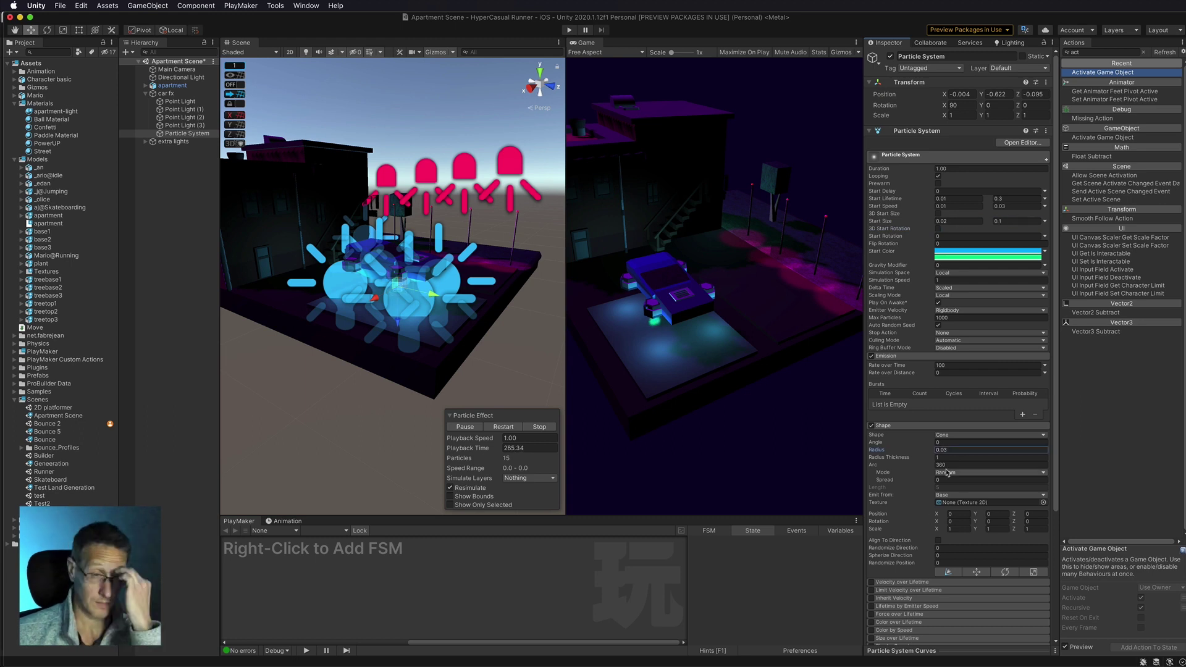
pyautogui.press('Tab')
pyautogui.write('1')
pyautogui.press('Tab')
pyautogui.press('Tab')
pyautogui.write('0.1')
pyautogui.click(988, 253)
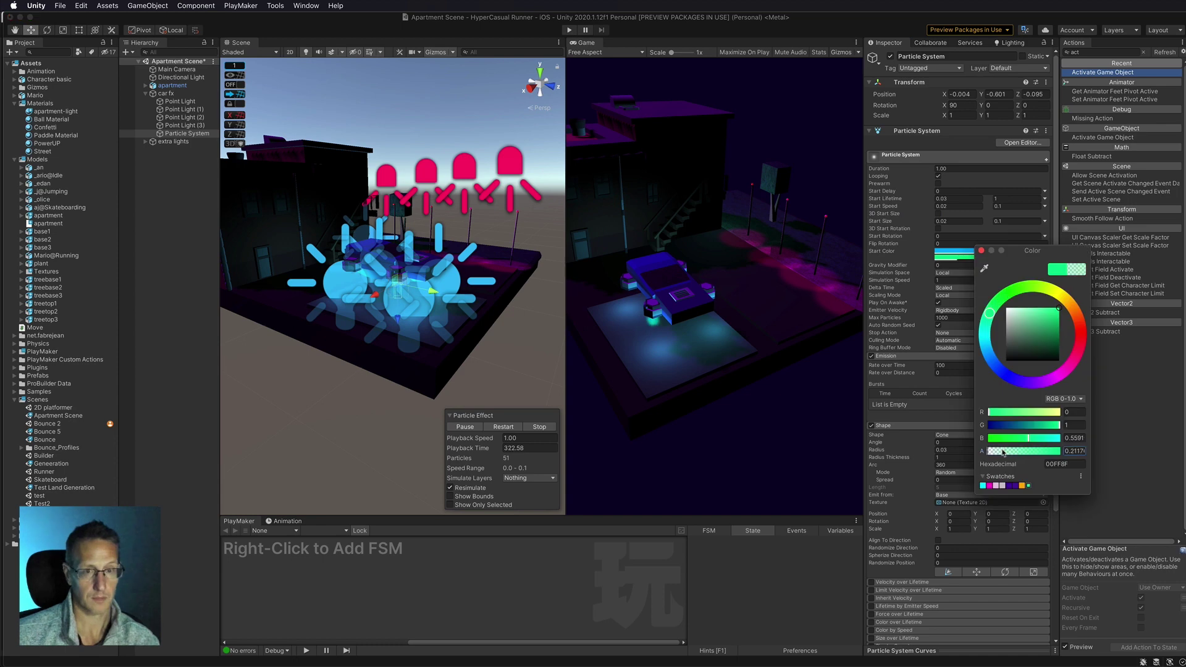
pyautogui.click(401, 290)
pyautogui.hotkey('ctrl', 'd')
pyautogui.hotkey('ctrl', 'd')
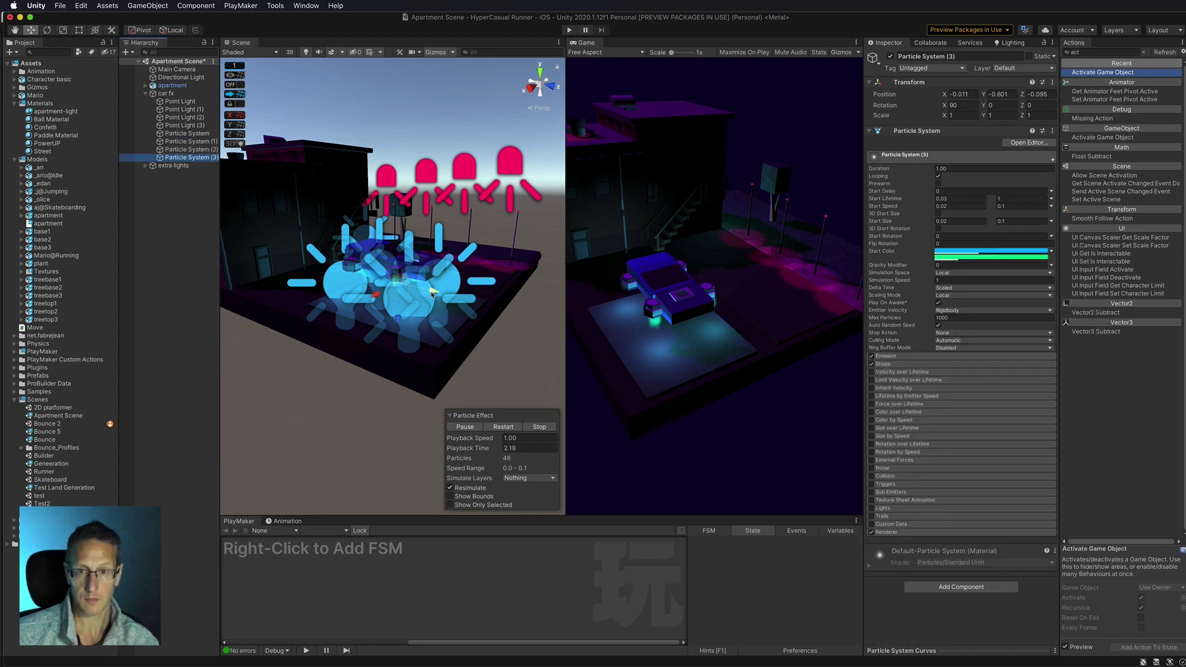
# Add a purple point light under extra lights.
pyautogui.rightClick(165, 101)
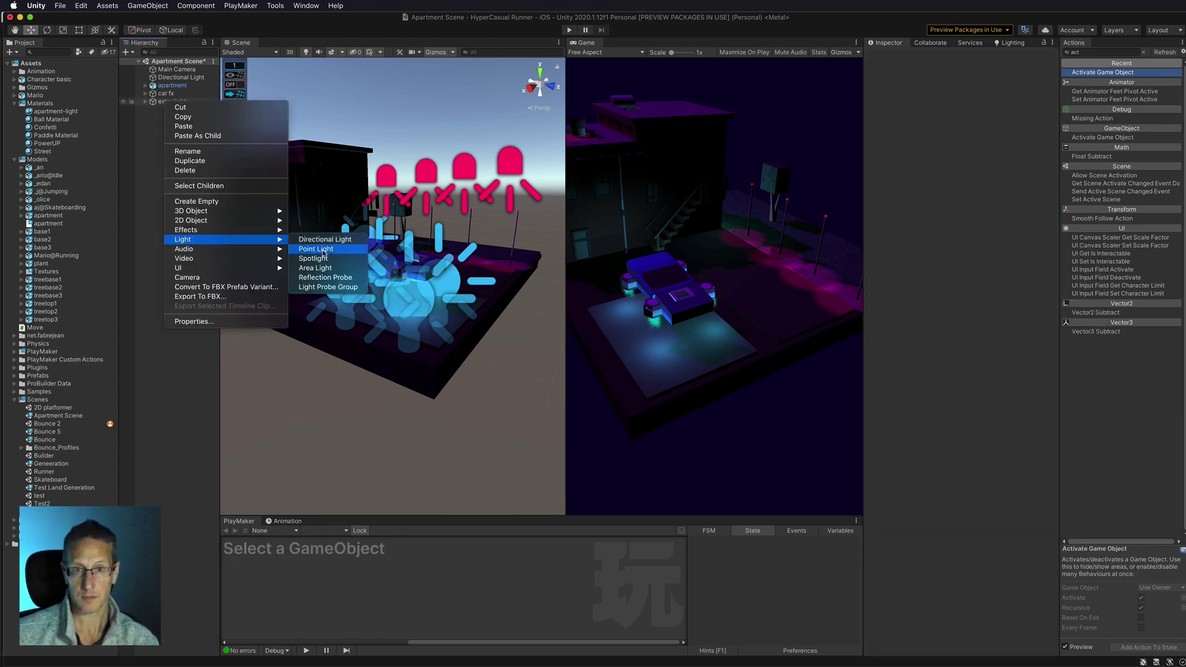
pyautogui.click(309, 249)
pyautogui.click(954, 167)
pyautogui.moveTo(1064, 278); pyautogui.dragTo(1050, 225)
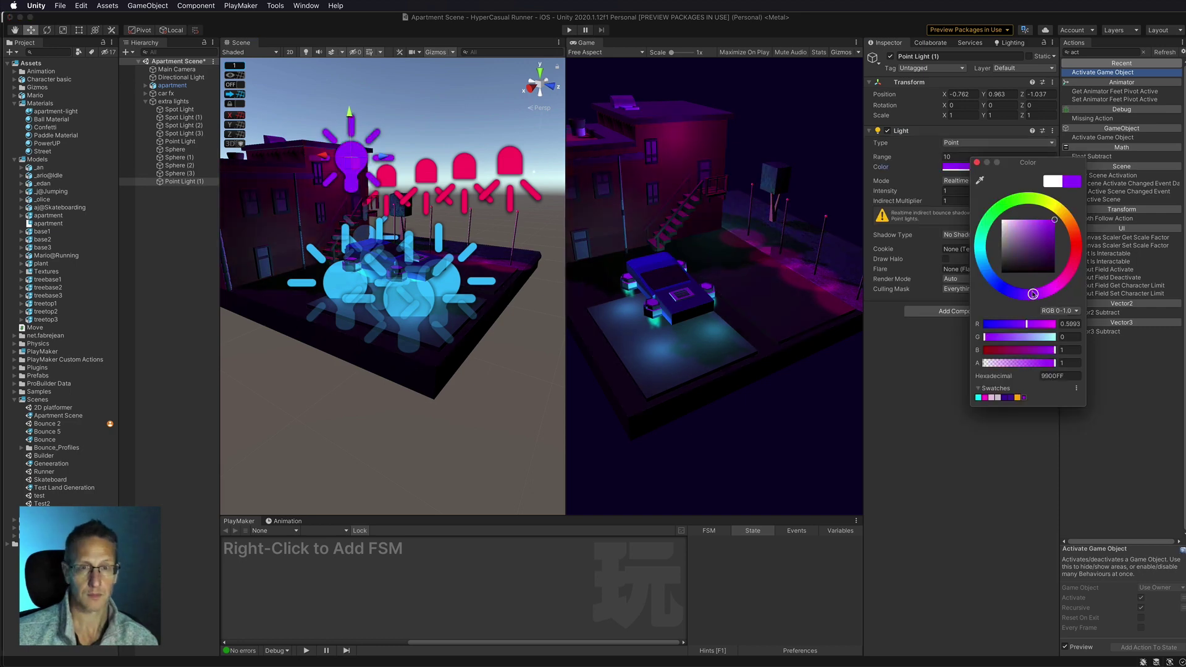
pyautogui.click(485, 224)
# Add a cylinder lamp post under extra lights with a child spotlight on top.
pyautogui.rightClick(155, 106)
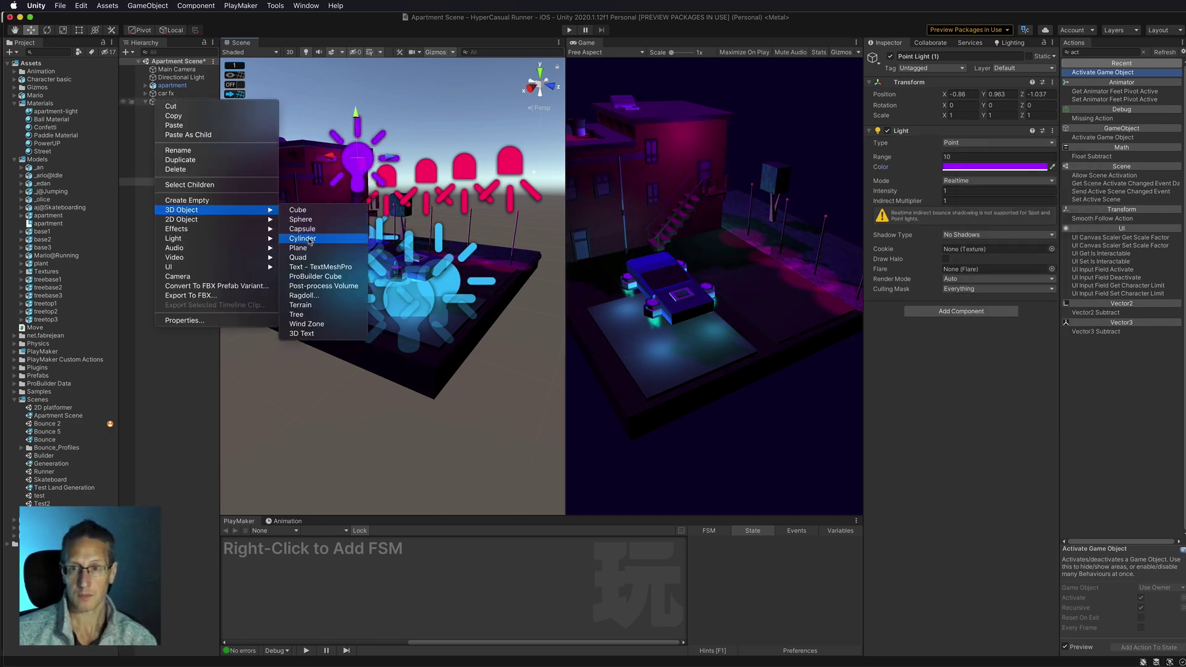
pyautogui.click(321, 236)
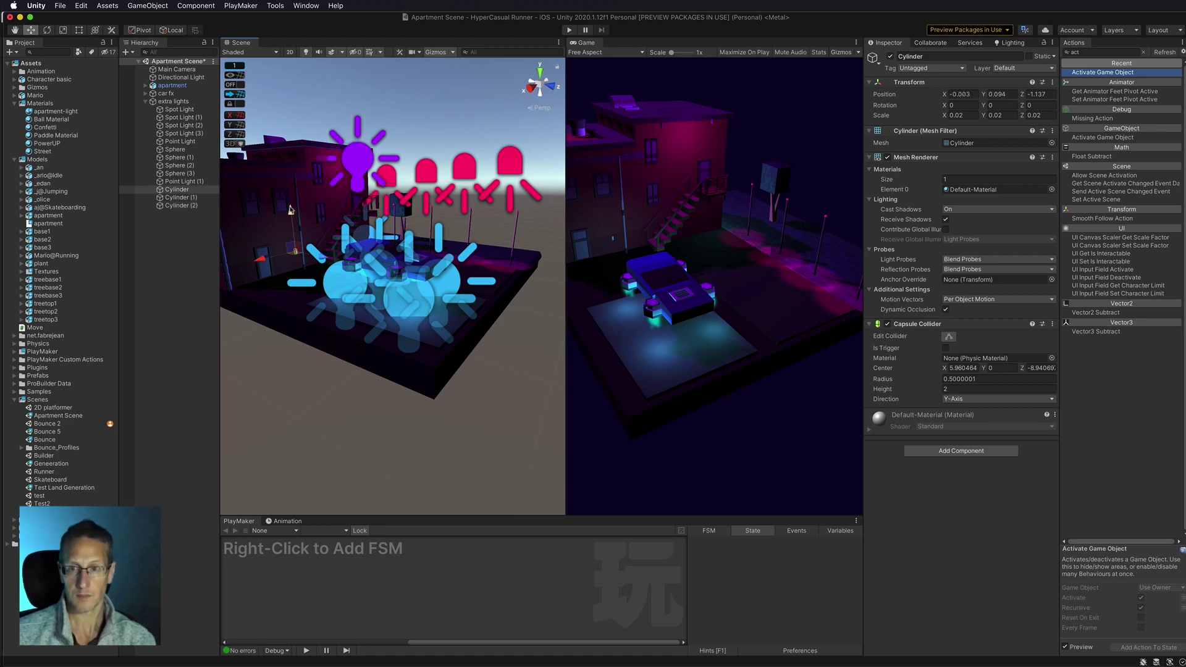
pyautogui.rightClick(180, 189)
pyautogui.click(315, 297)
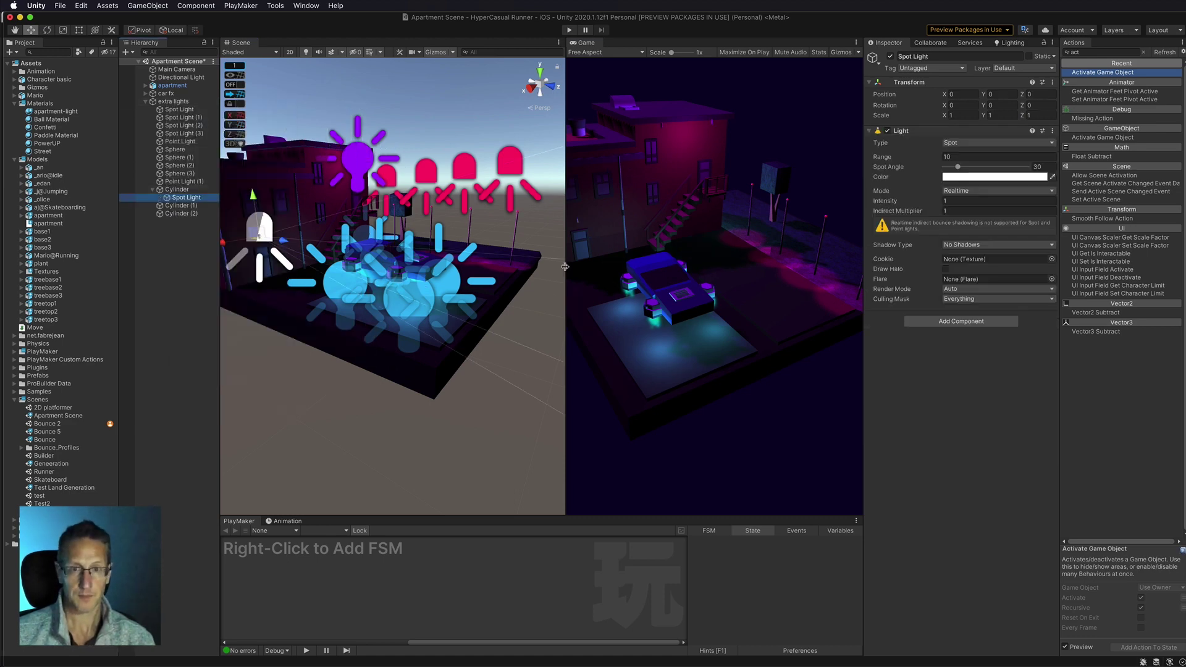
pyautogui.click(956, 106)
# Duplicate the lamp post and move the copied spotlights into place around the lot.
pyautogui.hotkey('ctrl', 'd')
pyautogui.moveTo(340, 241); pyautogui.dragTo(350, 190)
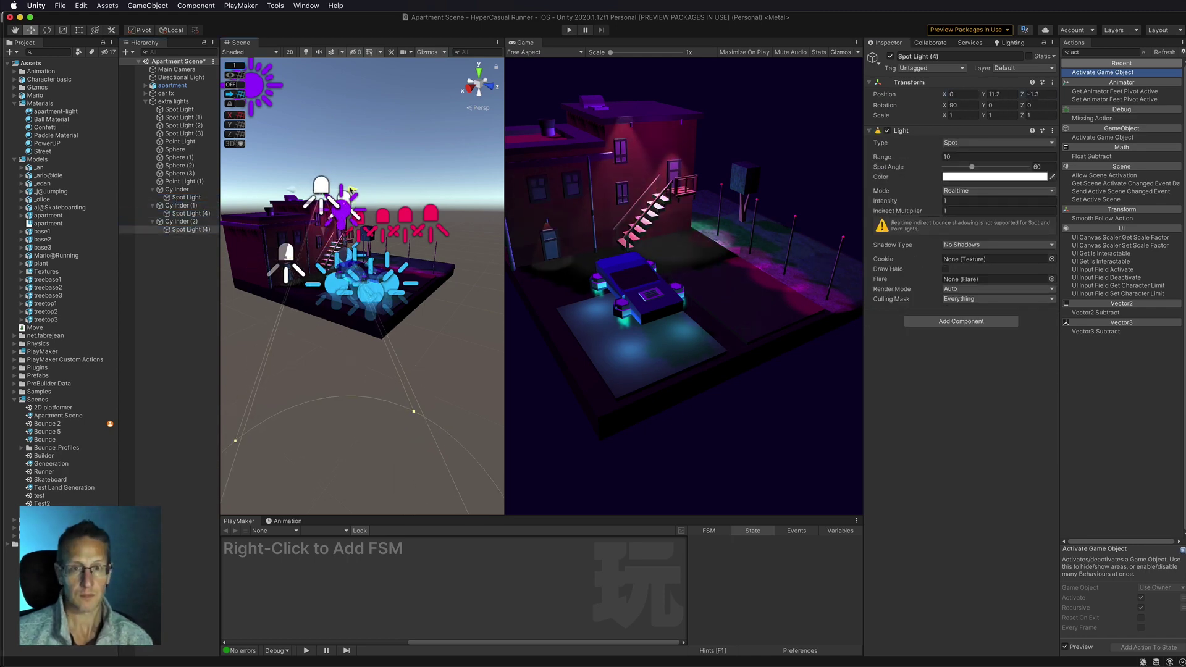
pyautogui.click(337, 203)
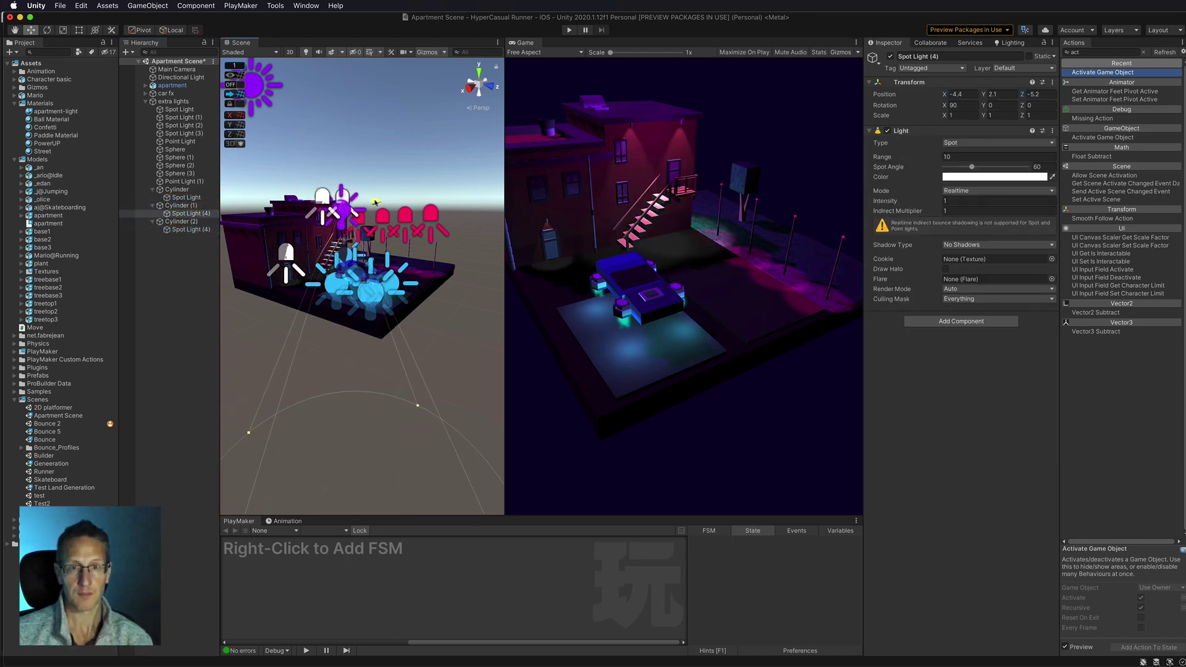
pyautogui.scroll(-3, 346, 247)
pyautogui.click(455, 212)
# Rotate the main camera to frame the whole neon-lit diorama in the game view.
pyautogui.press('e')
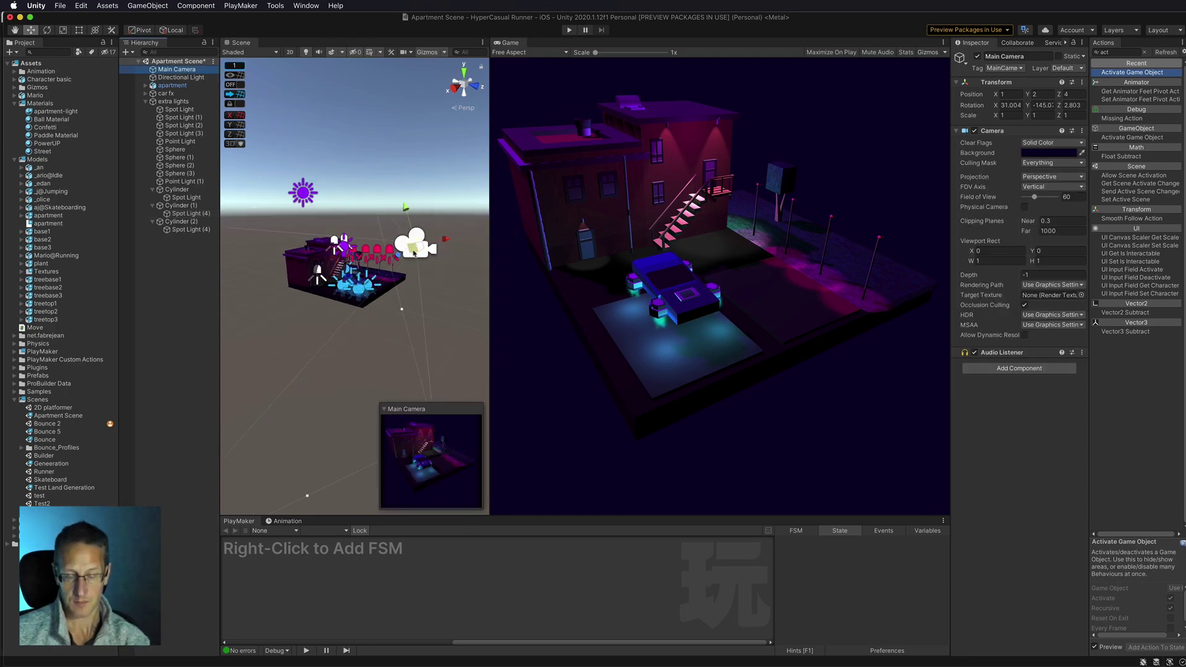
pyautogui.moveTo(436, 210); pyautogui.dragTo(440, 219)
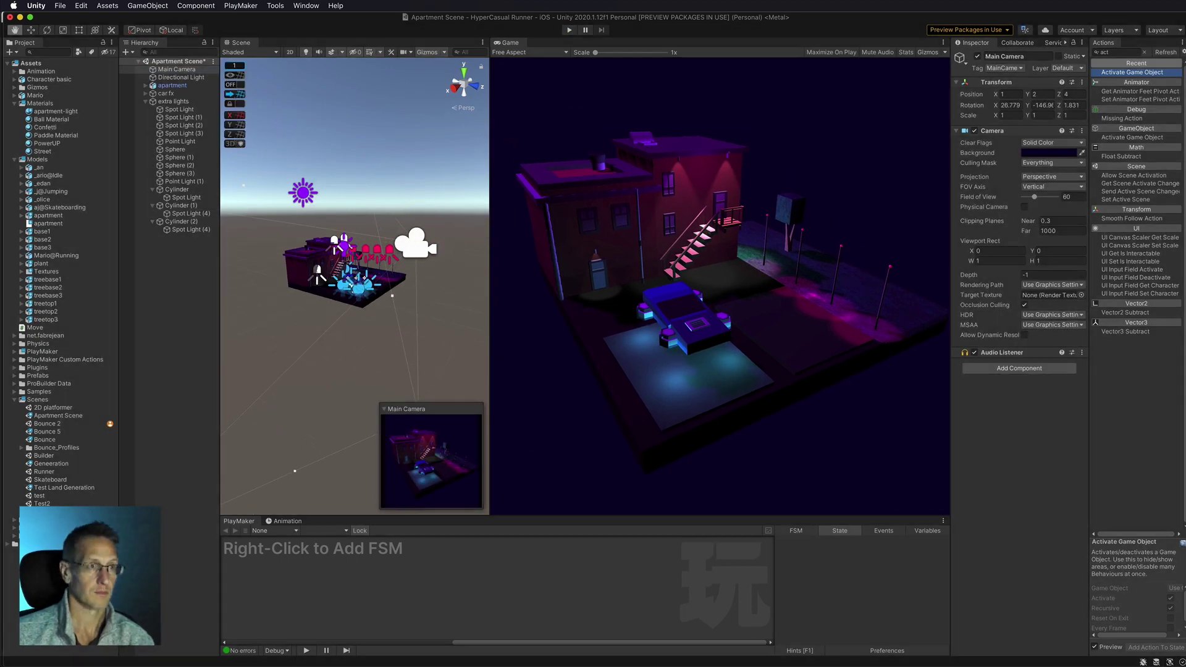